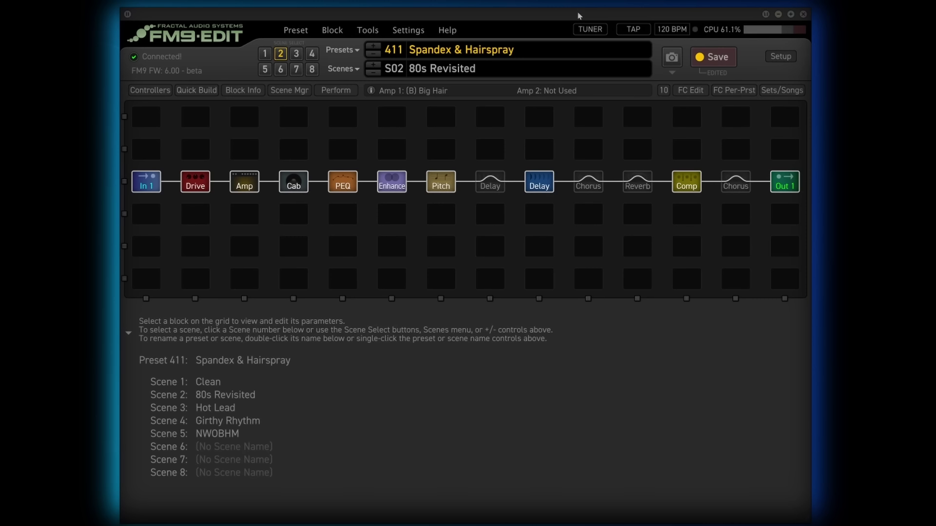
- Load preset 315 'Spandex & Hairspray' from the stored presets browser
{"action": "left_click", "coordinate": [301, 33]}
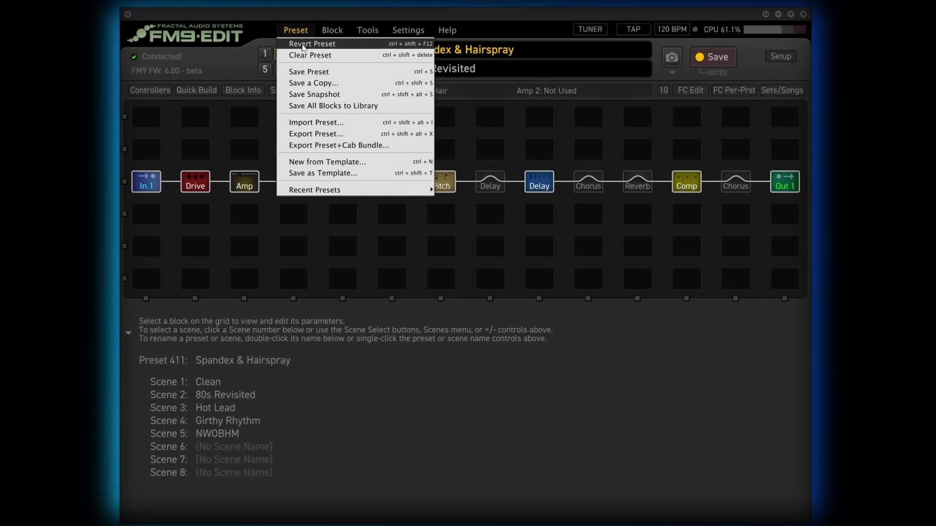
{"action": "left_click", "coordinate": [292, 32]}
{"action": "left_click", "coordinate": [342, 51]}
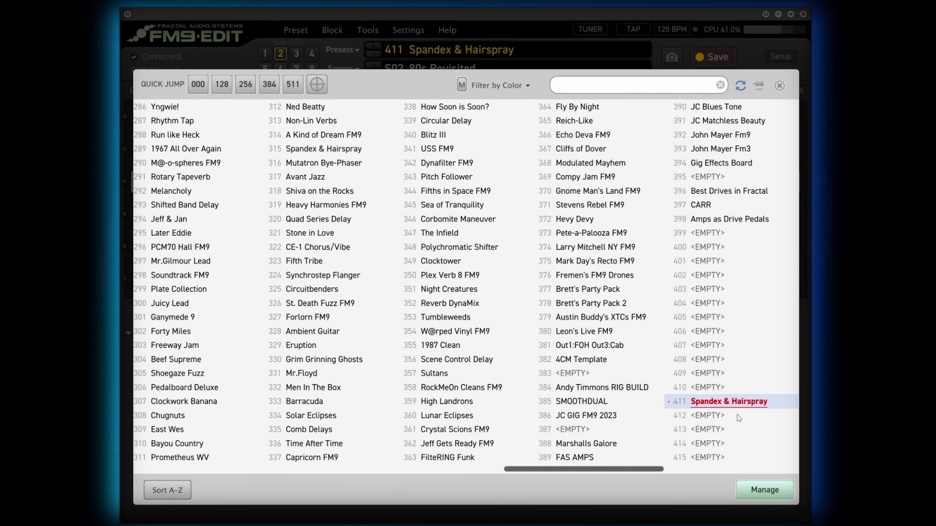
{"action": "left_click_drag", "start_coordinate": [609, 473], "coordinate": [567, 471]}
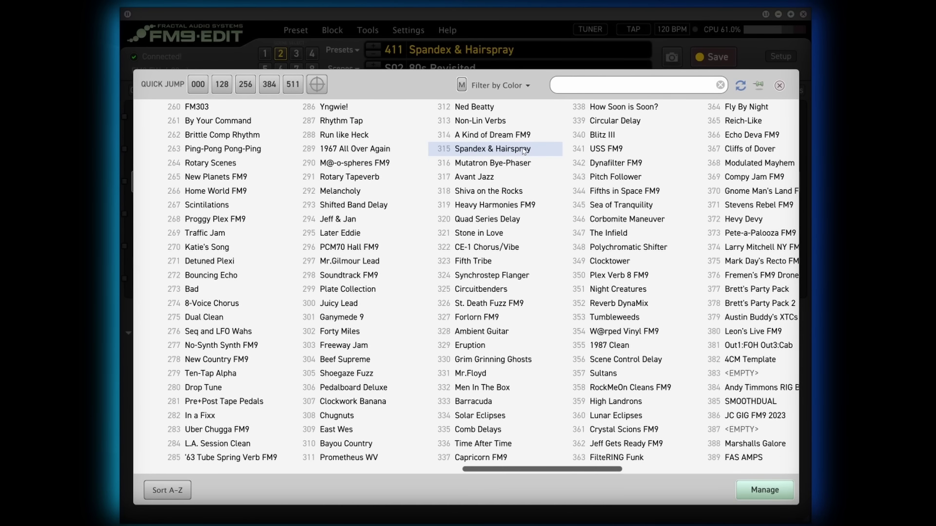
{"action": "left_click", "coordinate": [510, 154]}
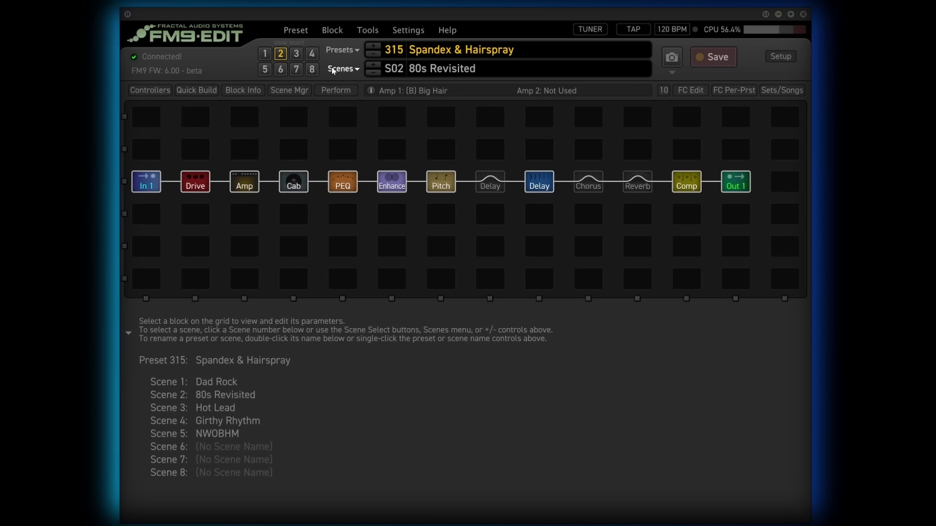
- Load preset 348 'Polychromatic Shifter' from the stored presets browser
{"action": "left_click", "coordinate": [343, 50]}
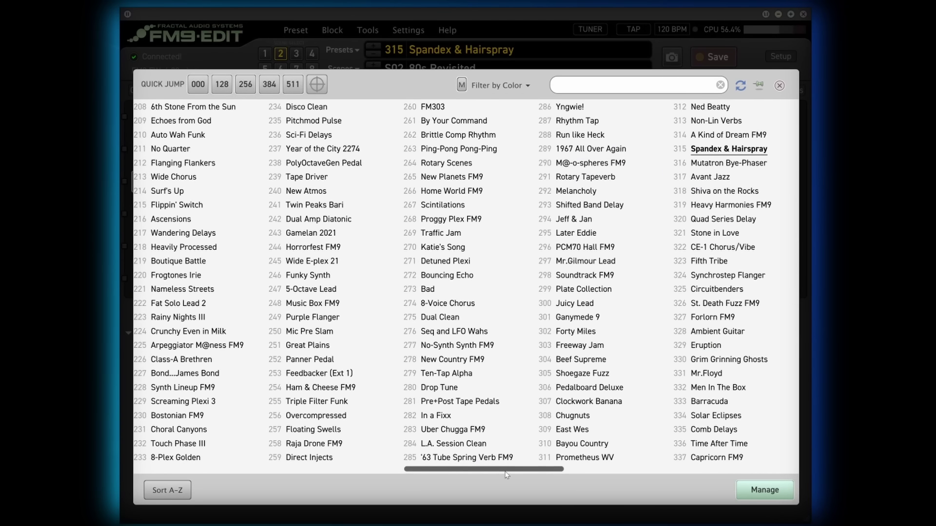
{"action": "left_click_drag", "start_coordinate": [510, 469], "coordinate": [590, 472]}
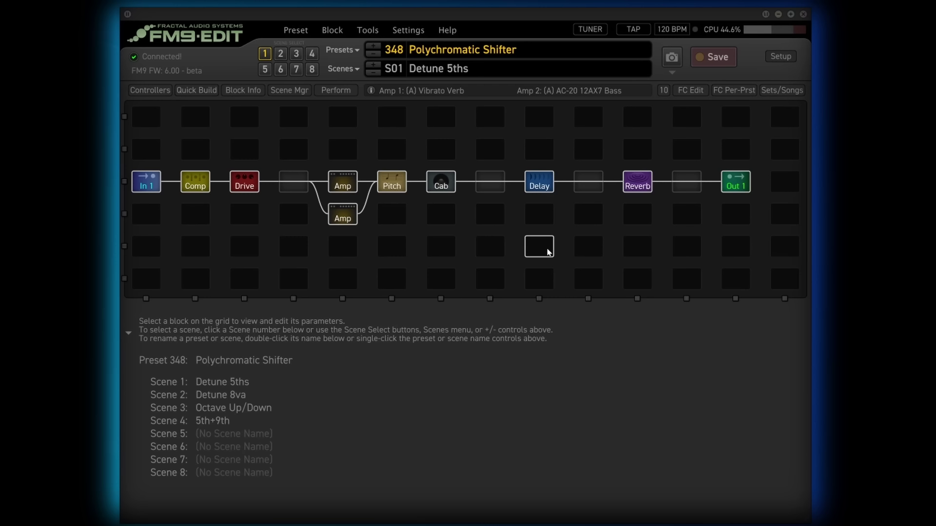
- Save the Pitch block to the library as 'Polychromatic Shifter'
{"action": "left_click", "coordinate": [395, 186]}
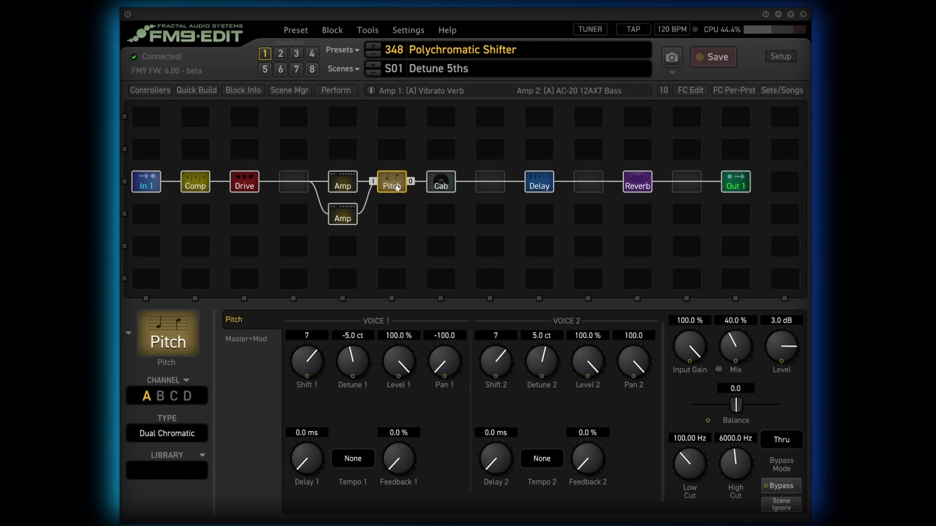
{"action": "right_click", "coordinate": [397, 187]}
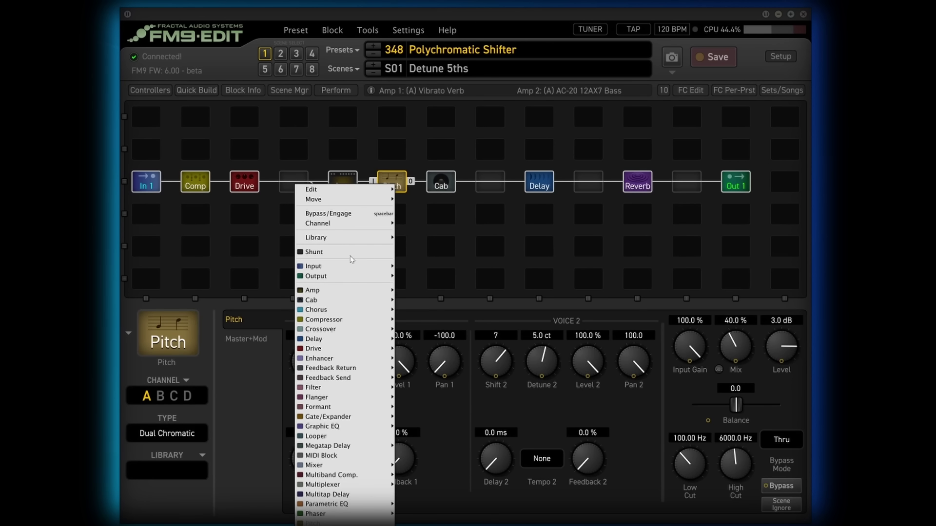
{"action": "mouse_move", "coordinate": [366, 237]}
{"action": "left_click", "coordinate": [417, 240]}
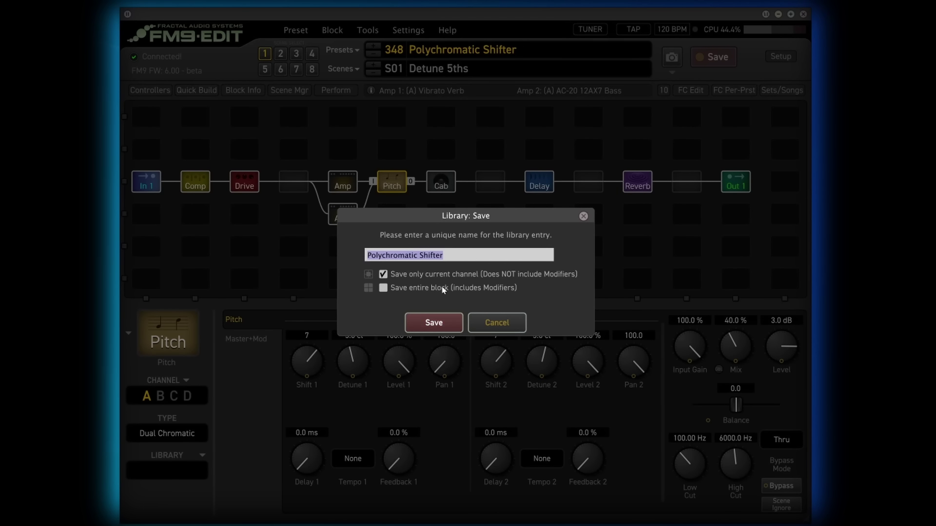
{"action": "left_click", "coordinate": [447, 324]}
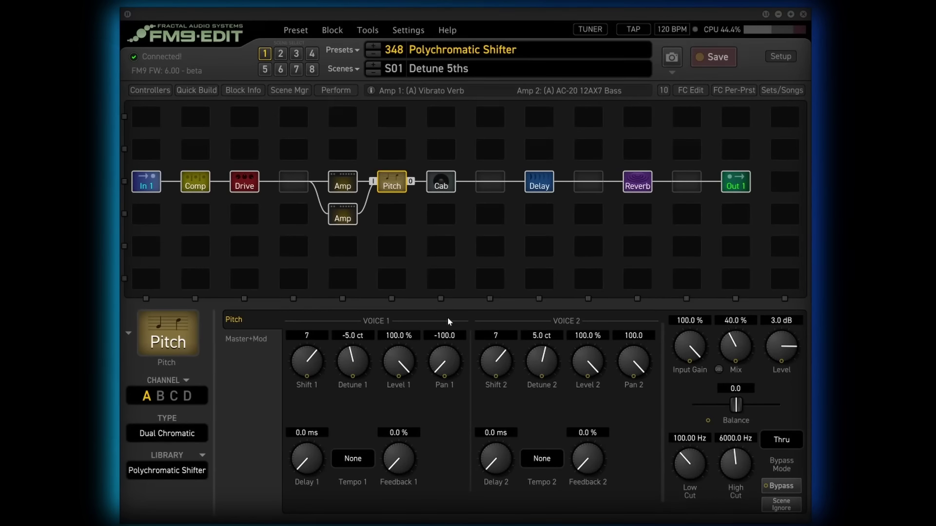
- Review both Amp blocks, including AC-20 12AX7 Bass, then the Pitch block again
{"action": "left_click", "coordinate": [343, 183]}
{"action": "left_click", "coordinate": [343, 215]}
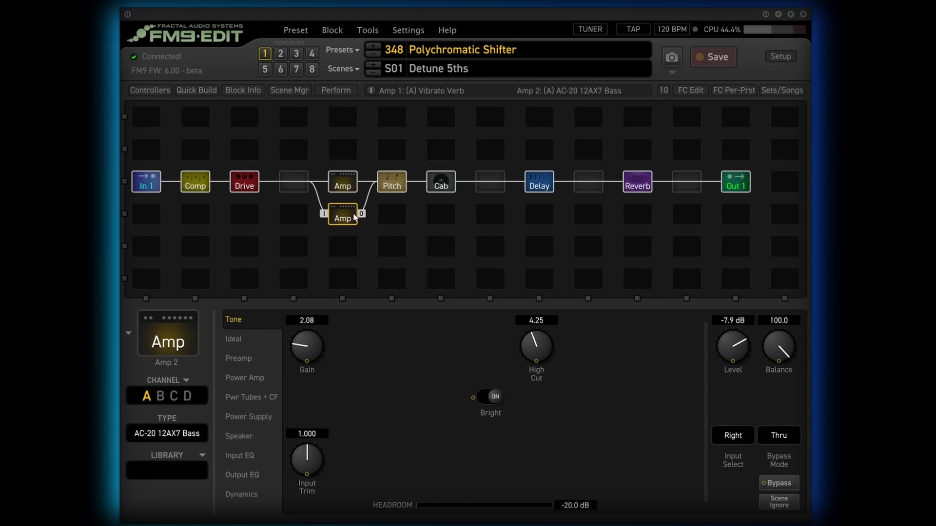
{"action": "left_click", "coordinate": [385, 190]}
- Reload preset 411 'Spandex & Hairspray' from the stored presets list
{"action": "left_click", "coordinate": [343, 50]}
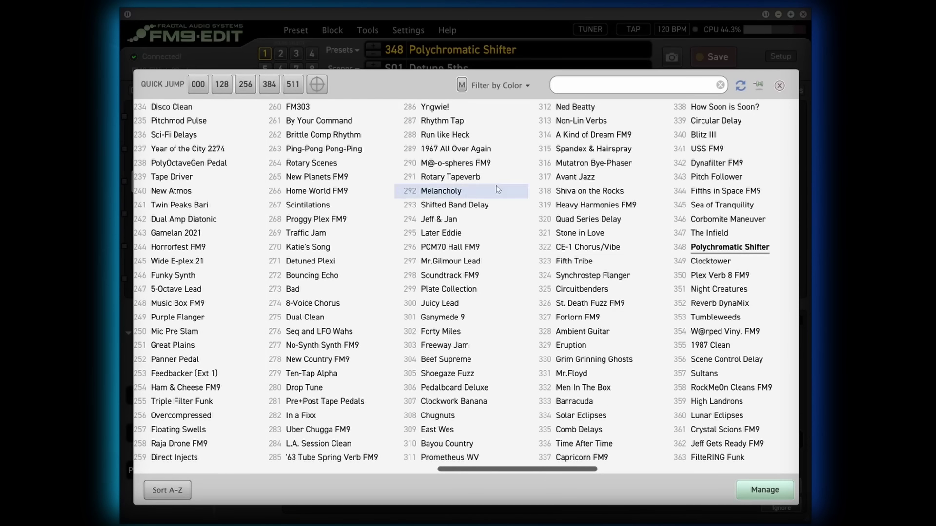
{"action": "scroll", "coordinate": [575, 463], "scroll_direction": "down", "scroll_amount": 5}
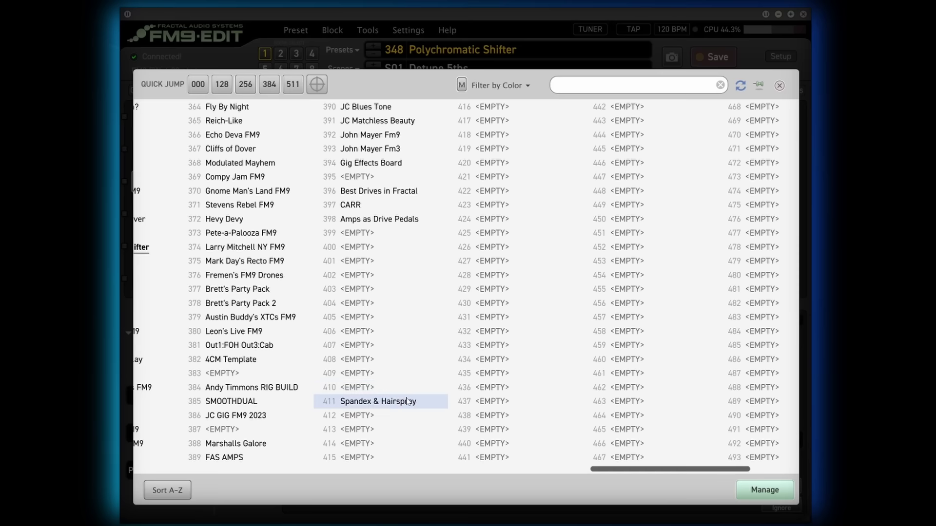
{"action": "left_click", "coordinate": [408, 402]}
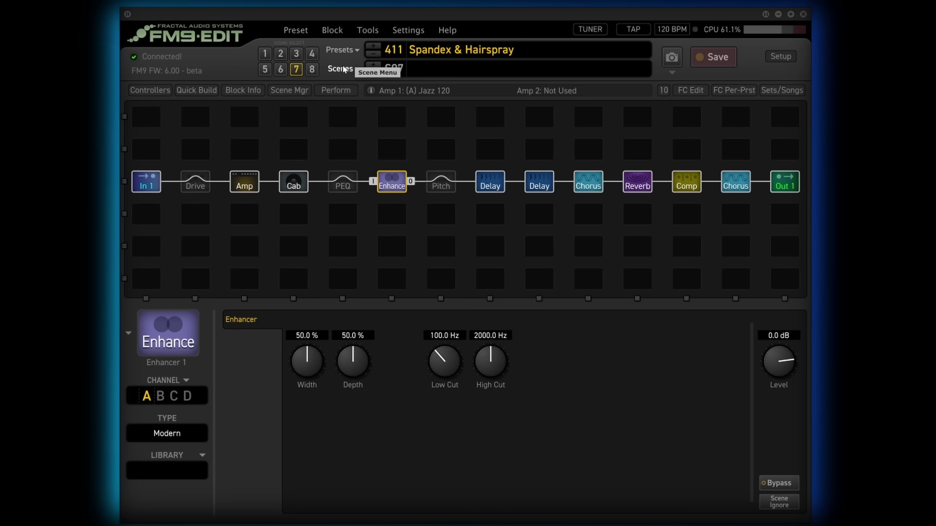
- Name scene 7 'Clean Long Delay'
{"action": "left_click", "coordinate": [431, 74]}
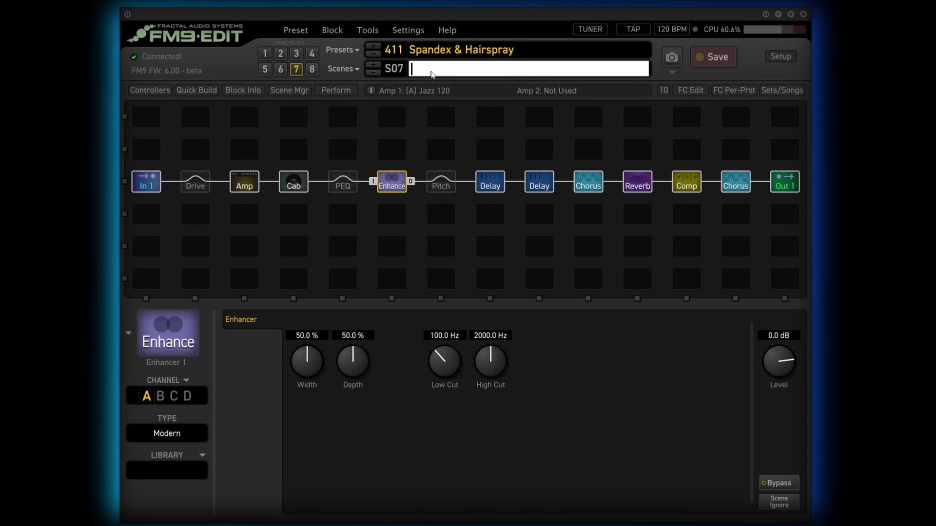
{"action": "type", "text": "Clean Long Delay"}
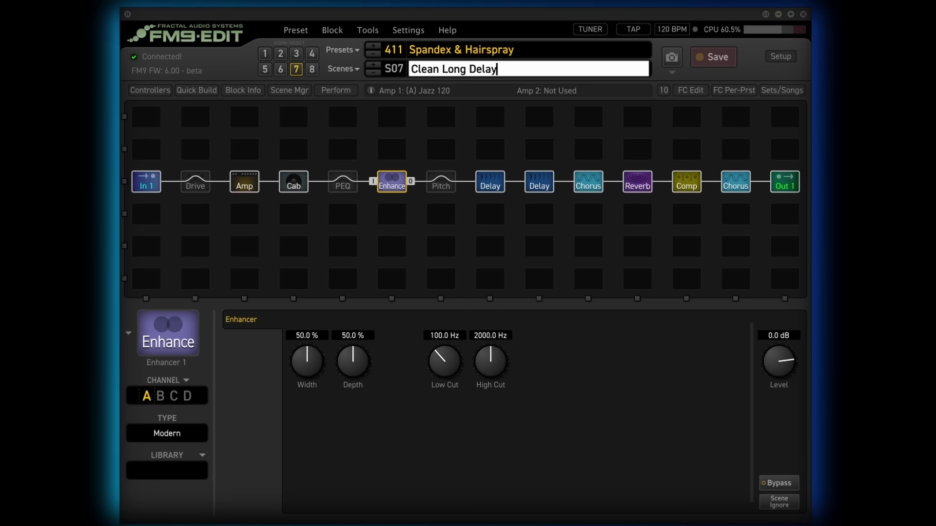
{"action": "key", "text": "Return"}
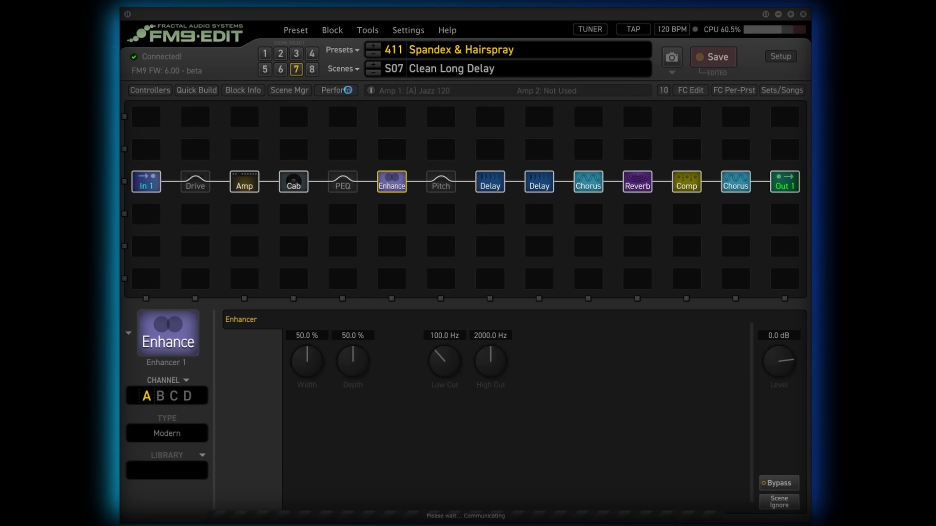
- Switch to scene 1 'Clean' and view its Jazz 120 amp settings
{"action": "left_click", "coordinate": [351, 70]}
{"action": "left_click", "coordinate": [393, 83]}
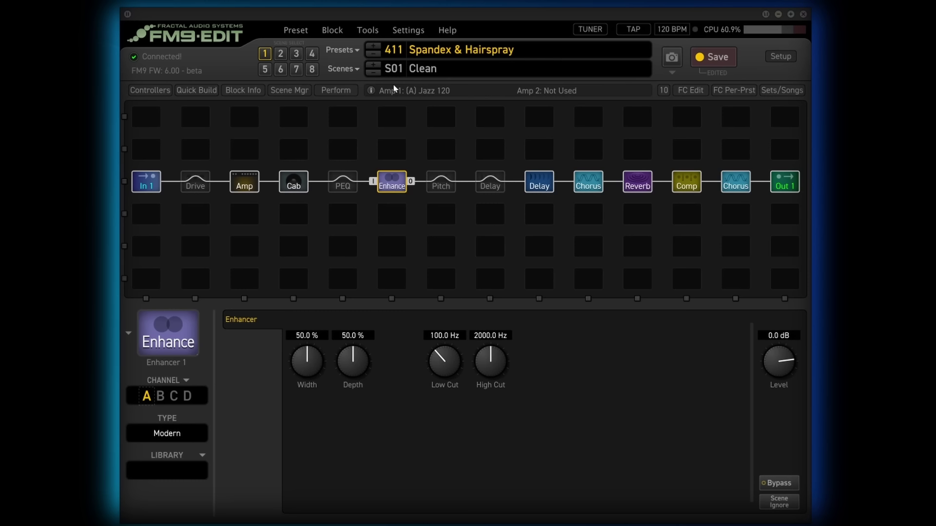
{"action": "left_click", "coordinate": [253, 189]}
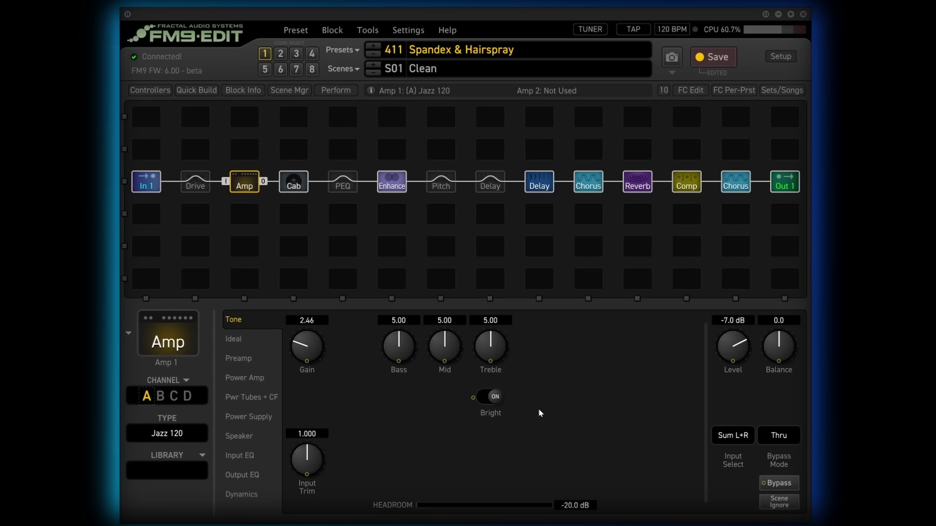
{"action": "left_click", "coordinate": [297, 190]}
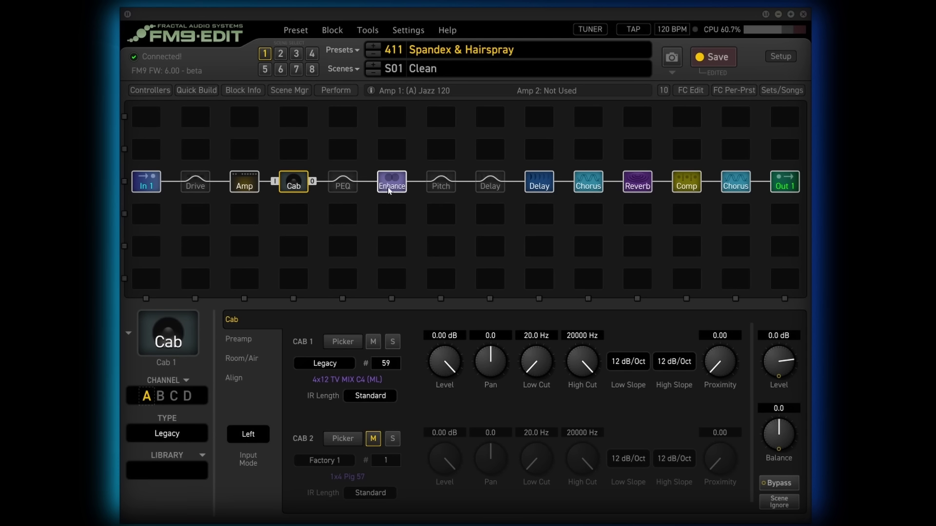
{"action": "left_click", "coordinate": [741, 186]}
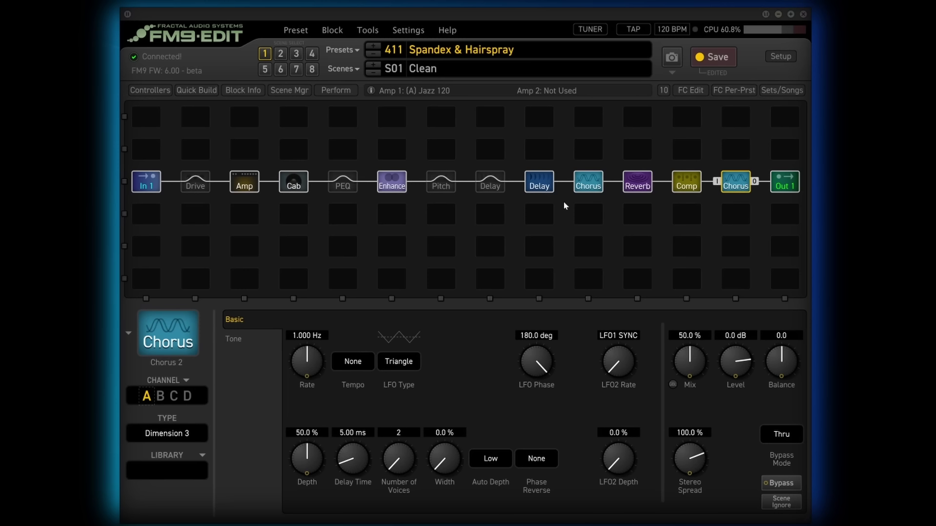
{"action": "left_click", "coordinate": [586, 188]}
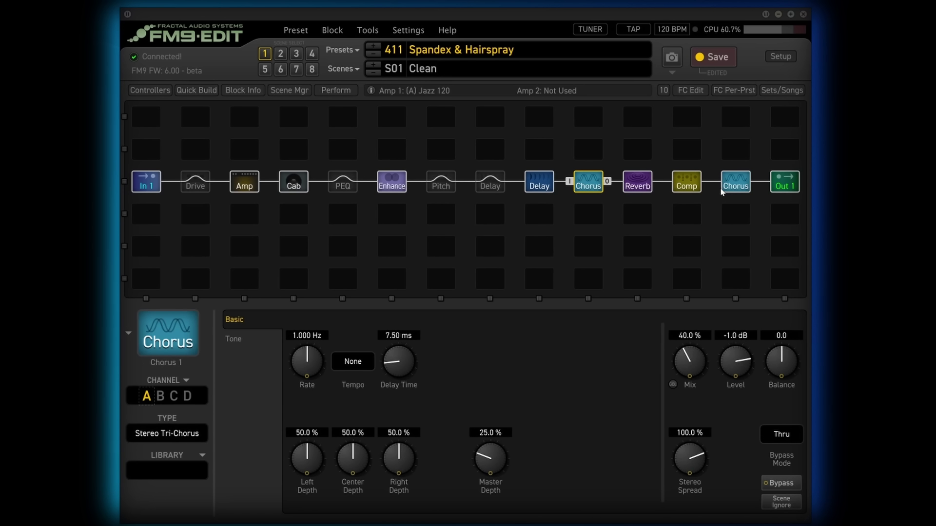
{"action": "left_click", "coordinate": [734, 185]}
{"action": "left_click", "coordinate": [590, 185]}
{"action": "left_click", "coordinate": [243, 187]}
{"action": "left_click", "coordinate": [291, 187]}
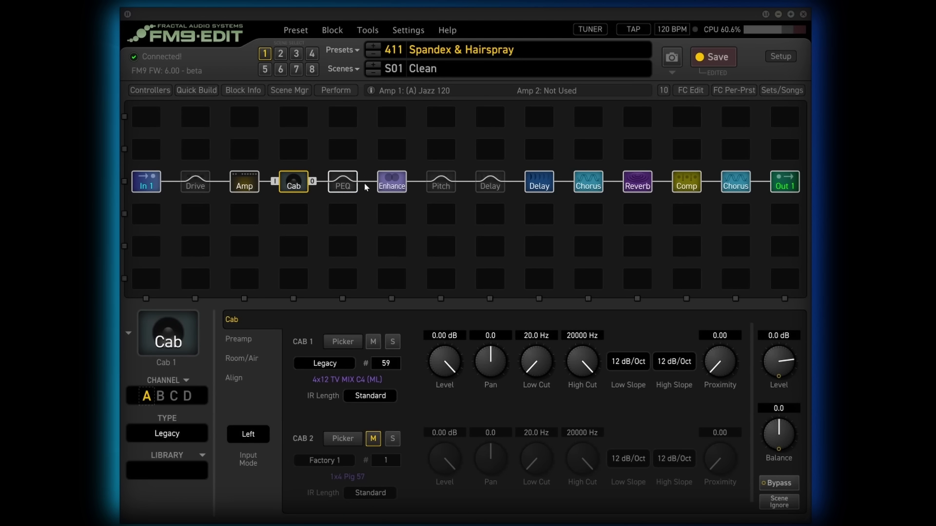
{"action": "left_click", "coordinate": [393, 190]}
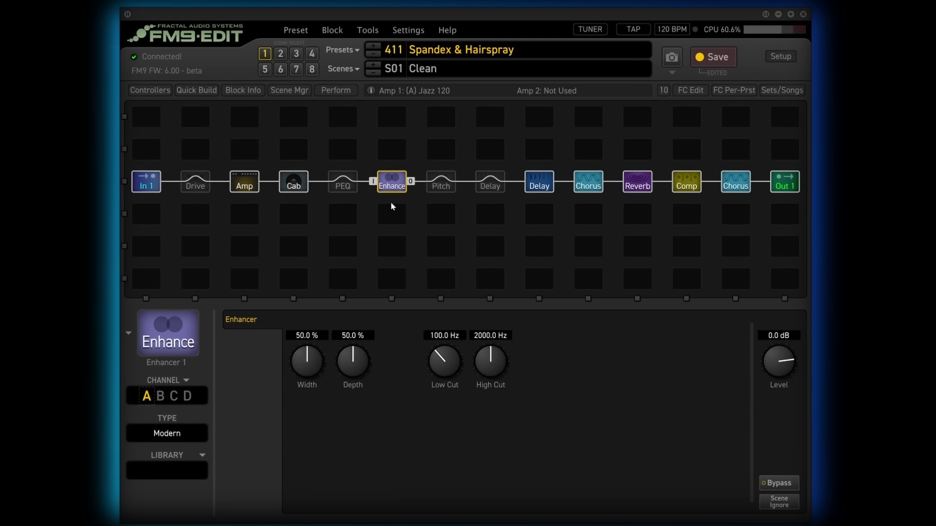
{"action": "left_click", "coordinate": [534, 185]}
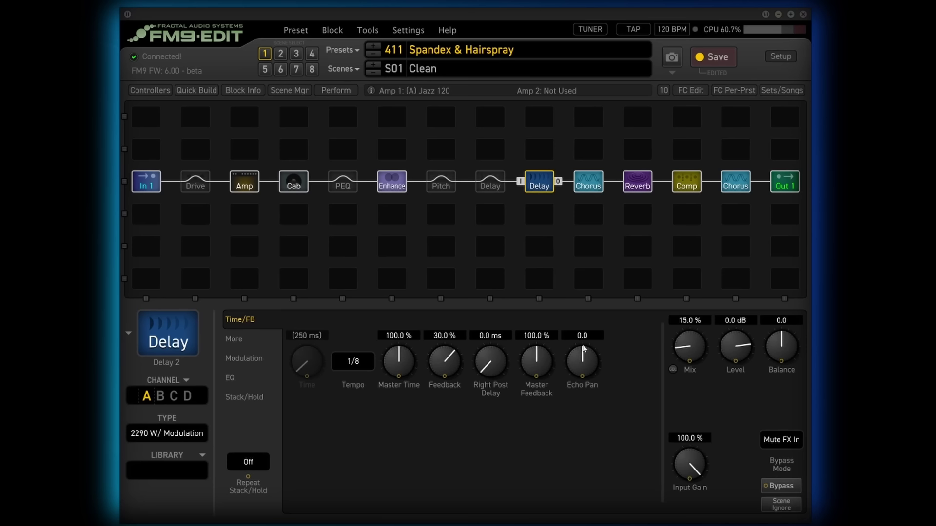
{"action": "left_click", "coordinate": [591, 183]}
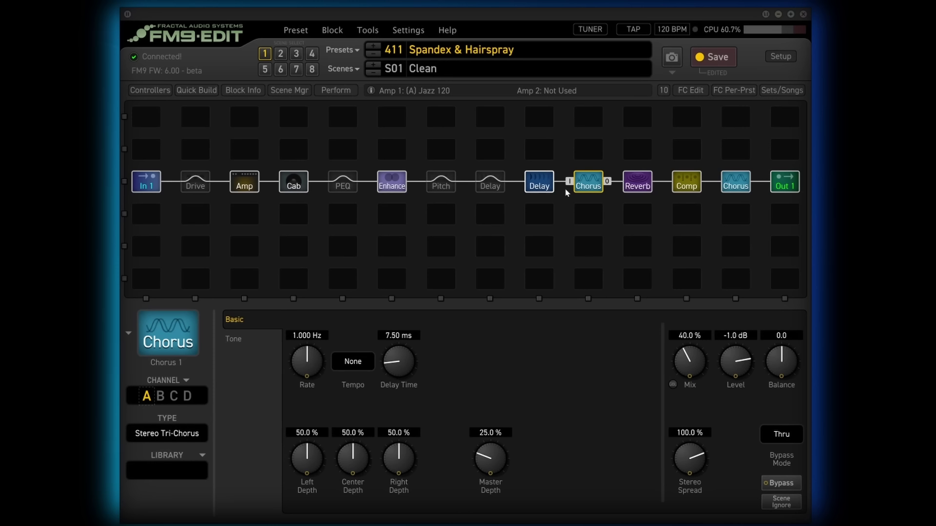
{"action": "left_click", "coordinate": [629, 183]}
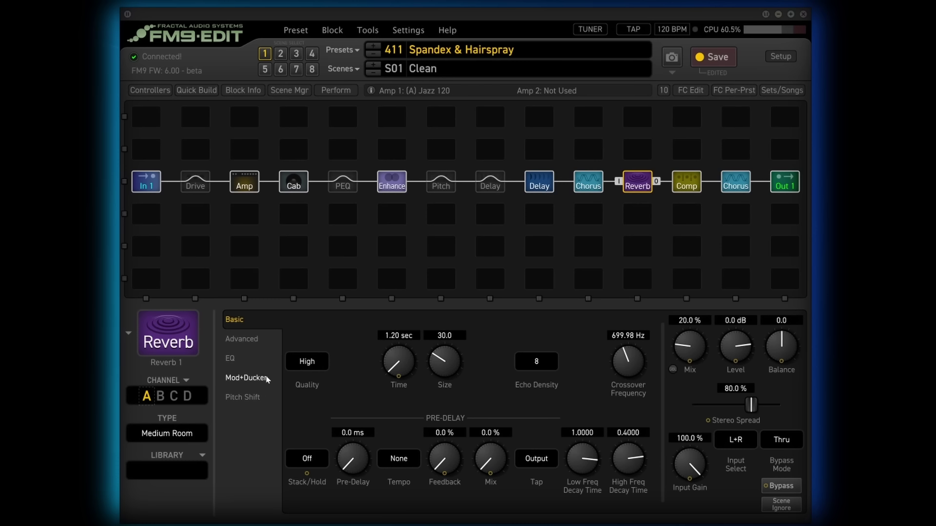
{"action": "left_click", "coordinate": [682, 189]}
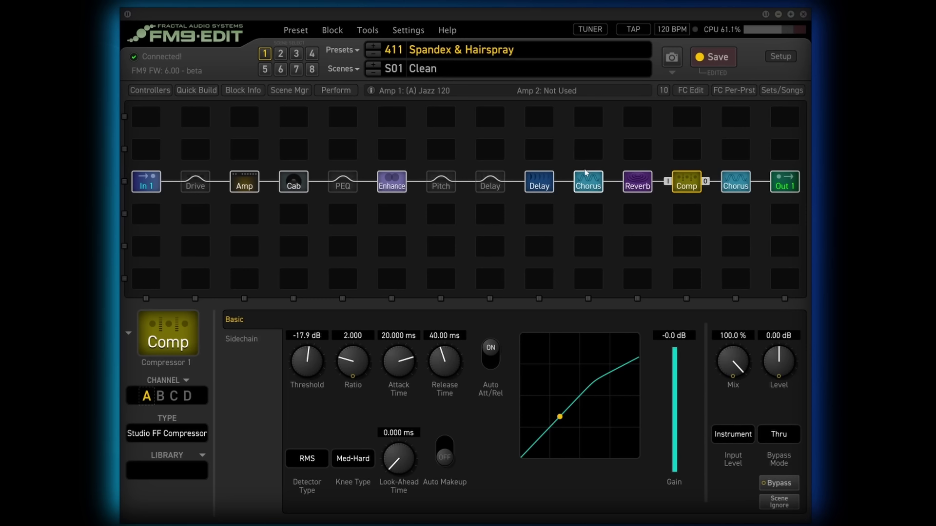
{"action": "left_click", "coordinate": [746, 188]}
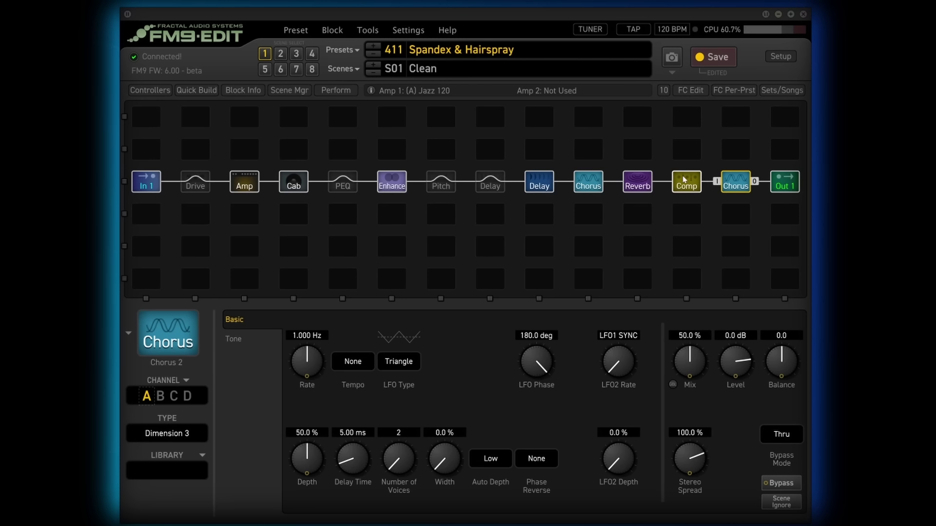
- Switch to scene 2 '80s Revisited' and check its T808 OD drive, Big Hair amp and cabinet
{"action": "left_click", "coordinate": [348, 72]}
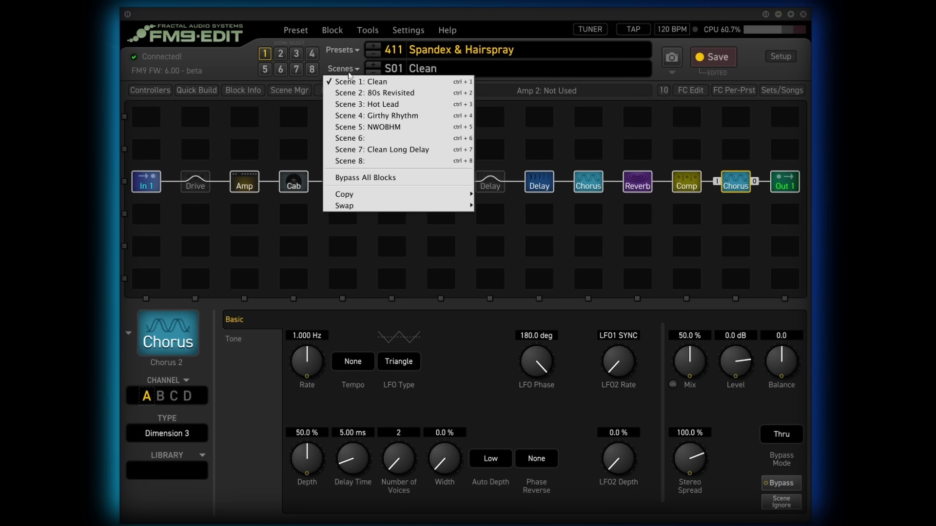
{"action": "left_click", "coordinate": [361, 93]}
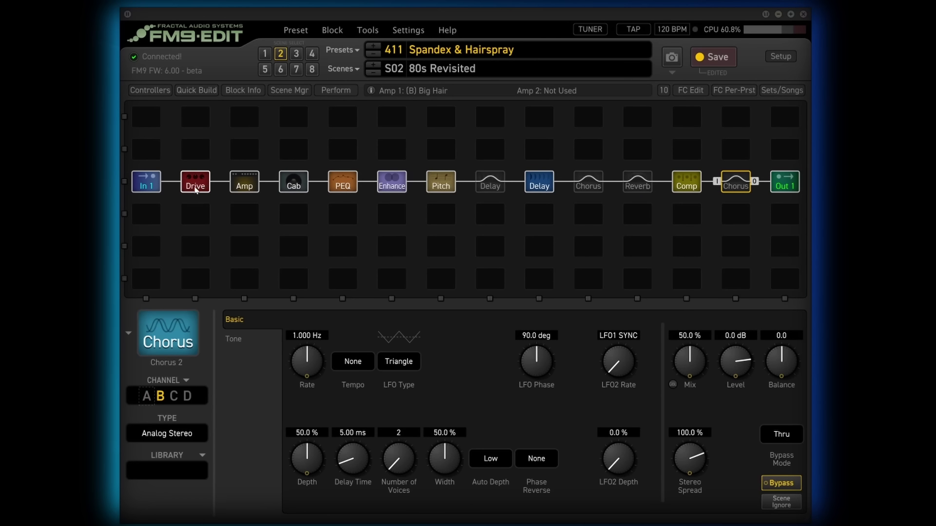
{"action": "left_click", "coordinate": [196, 190]}
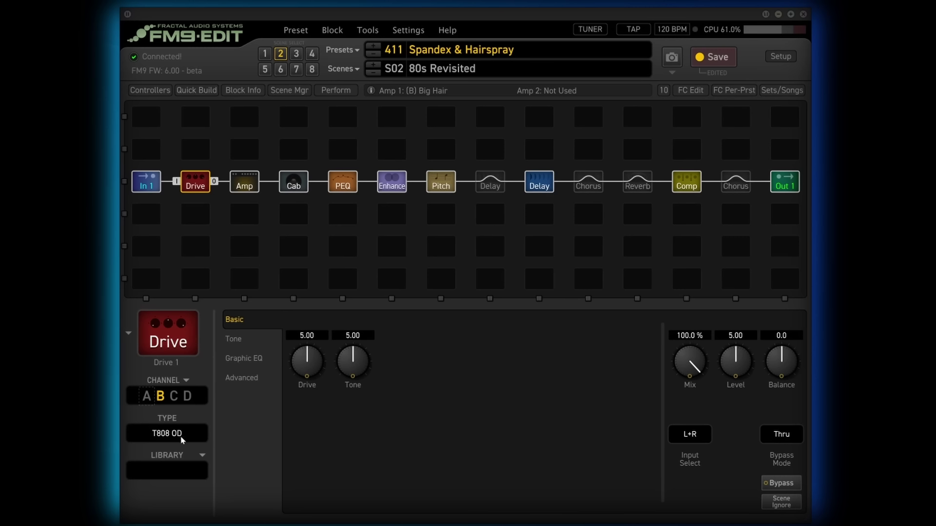
{"action": "left_click", "coordinate": [247, 191]}
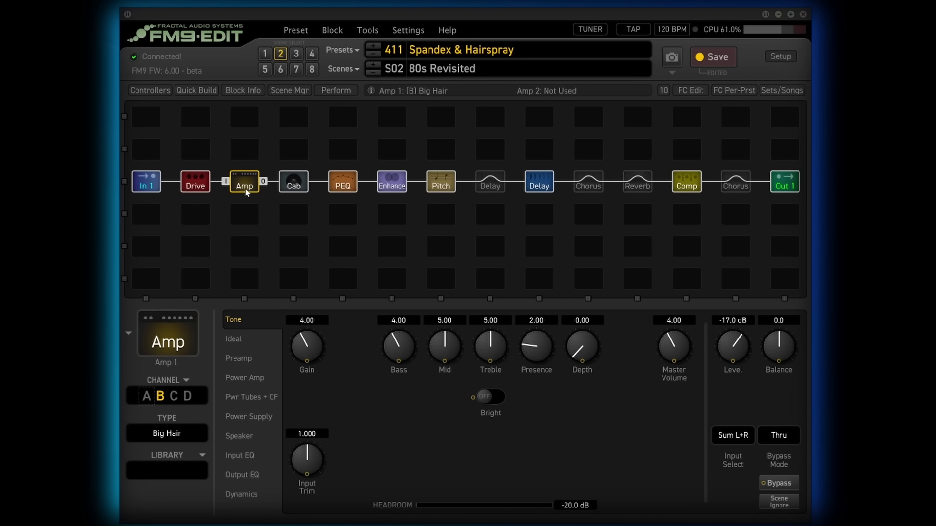
{"action": "left_click", "coordinate": [181, 434]}
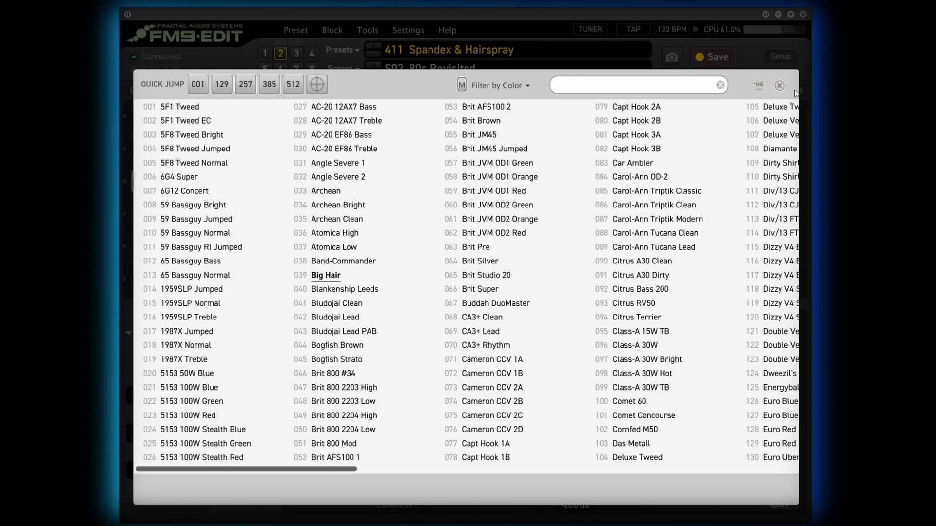
{"action": "left_click", "coordinate": [779, 85]}
{"action": "left_click", "coordinate": [292, 183]}
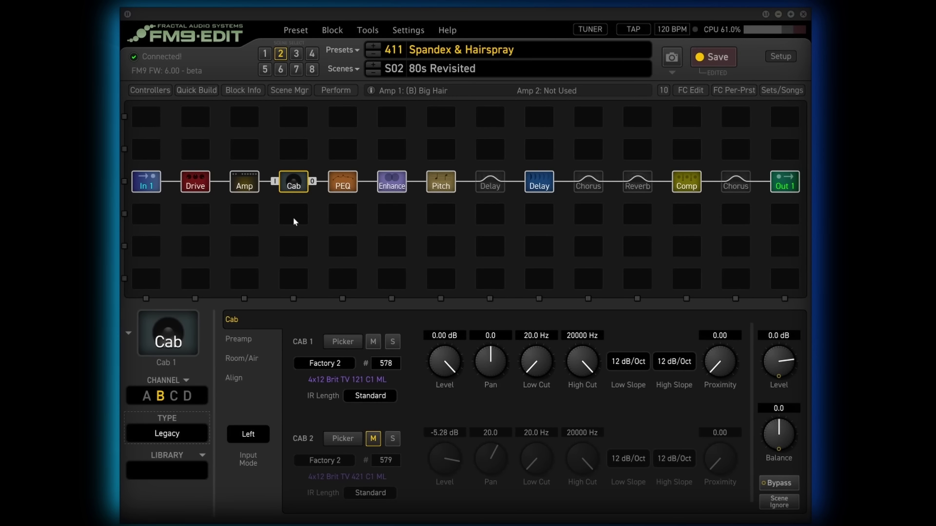
- Compare the parametric EQ with the cabinet, checking band 5's filter type options
{"action": "left_click", "coordinate": [341, 199]}
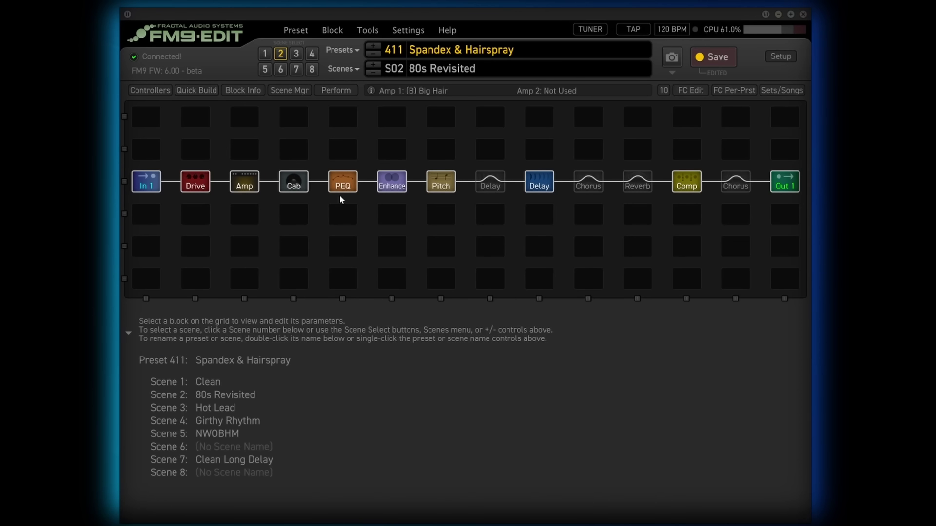
{"action": "left_click", "coordinate": [344, 190]}
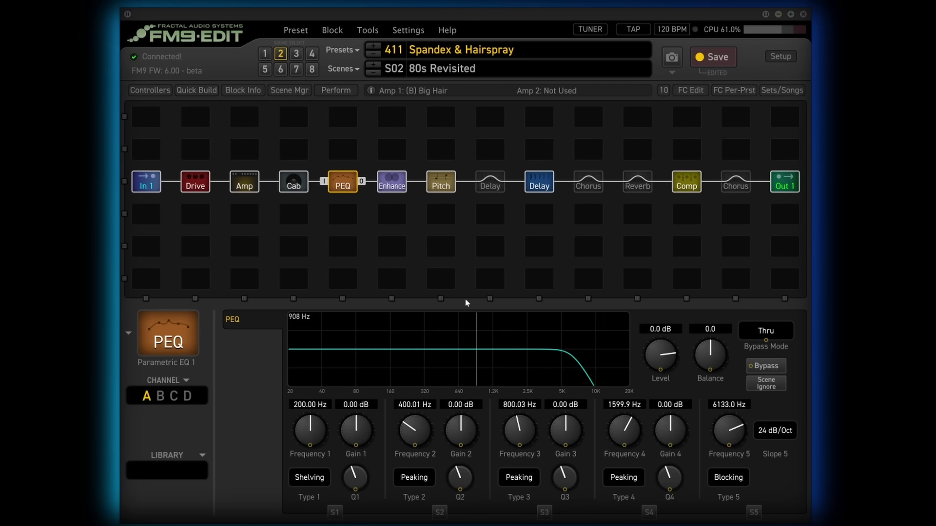
{"action": "left_click", "coordinate": [294, 181]}
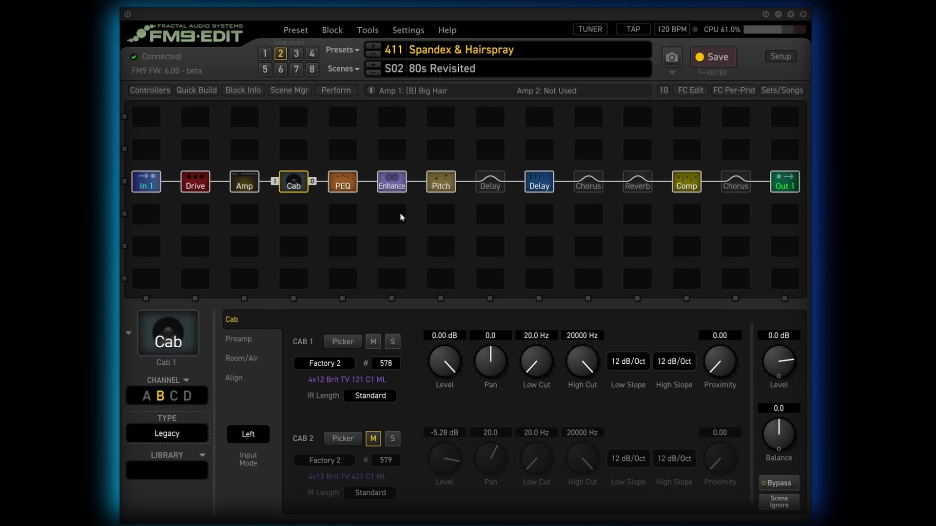
{"action": "left_click", "coordinate": [343, 189]}
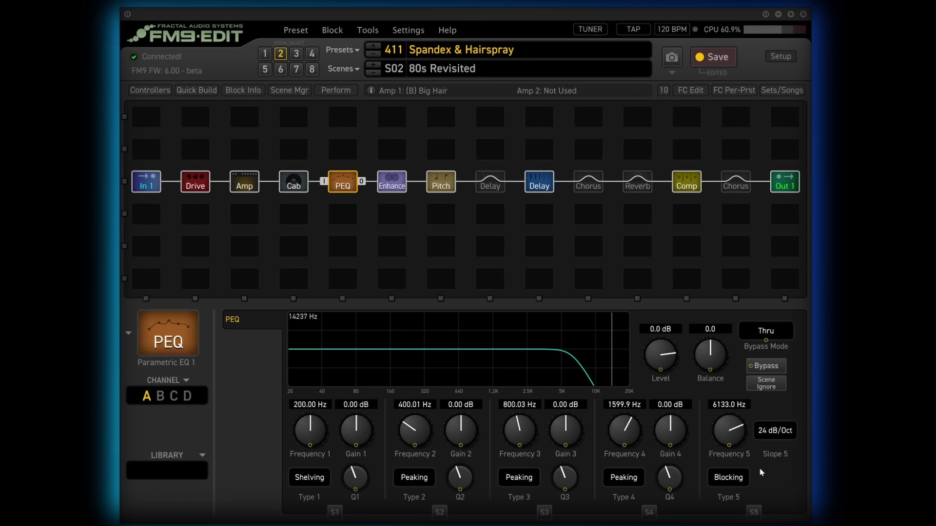
{"action": "left_click", "coordinate": [730, 478]}
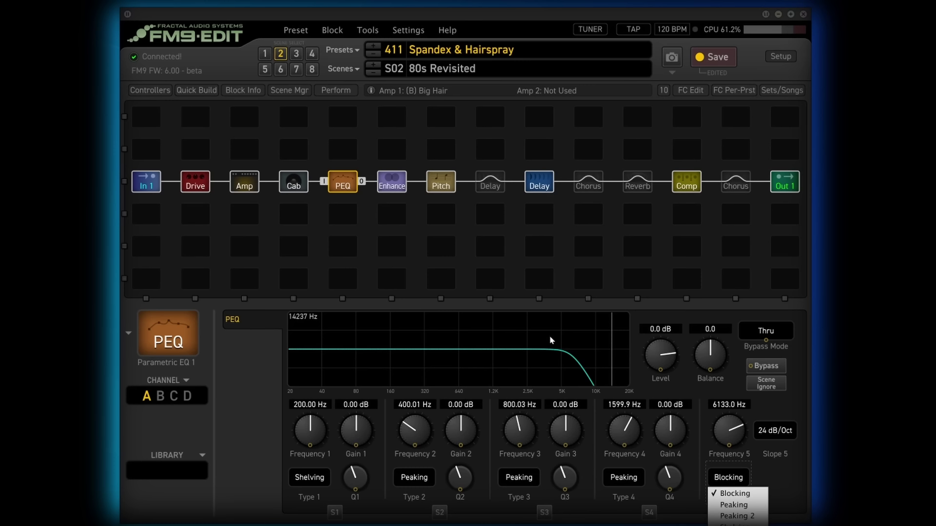
{"action": "left_click", "coordinate": [346, 185]}
- Bypass and re-engage the parametric EQ in this scene, glancing at the Enhancer
{"action": "key", "text": "ctrl+b"}
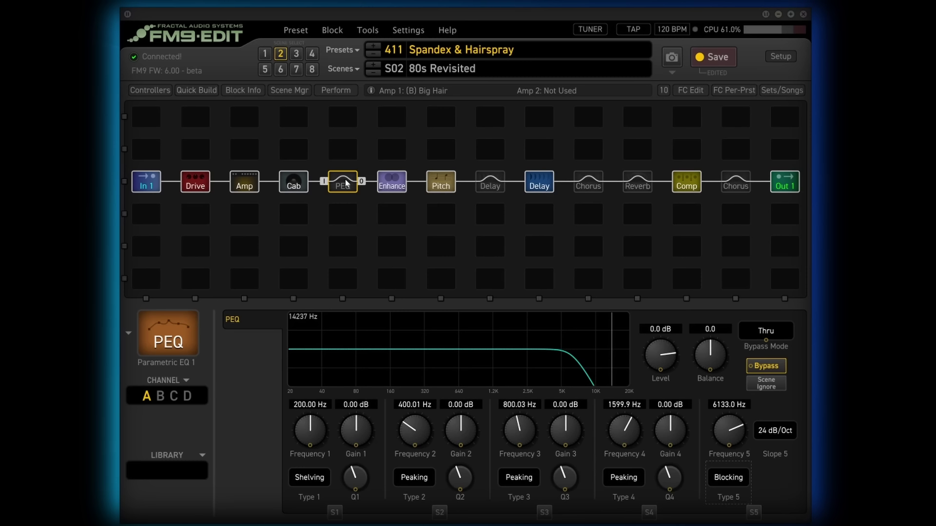
{"action": "key", "text": "ctrl+b"}
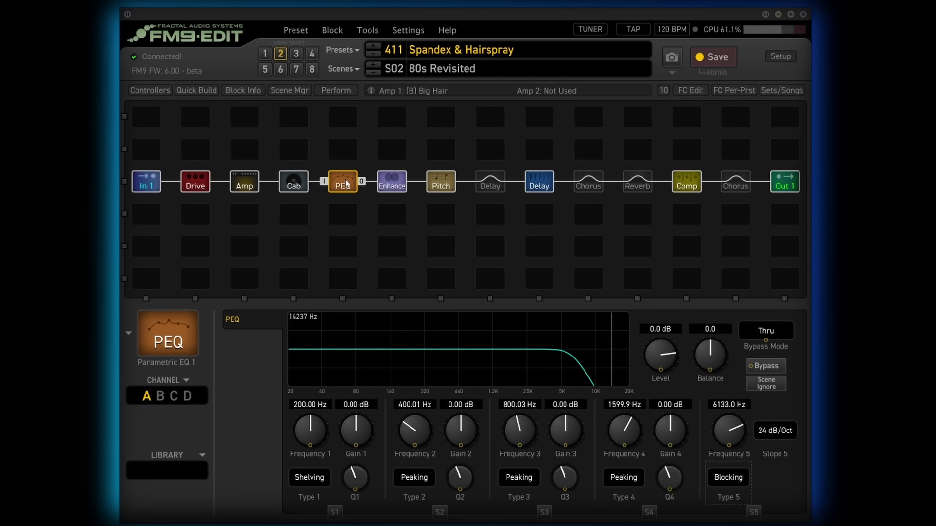
{"action": "left_click", "coordinate": [388, 184]}
{"action": "left_click", "coordinate": [355, 184]}
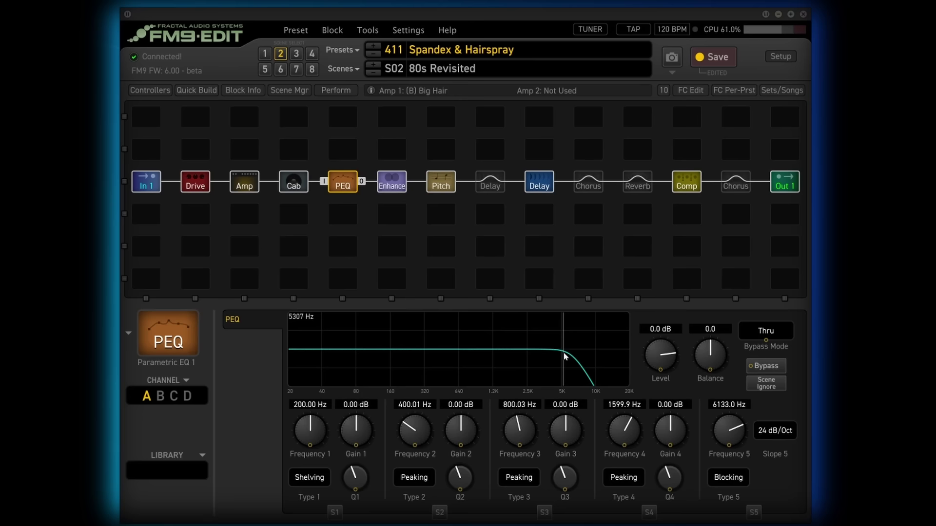
{"action": "left_click", "coordinate": [393, 184]}
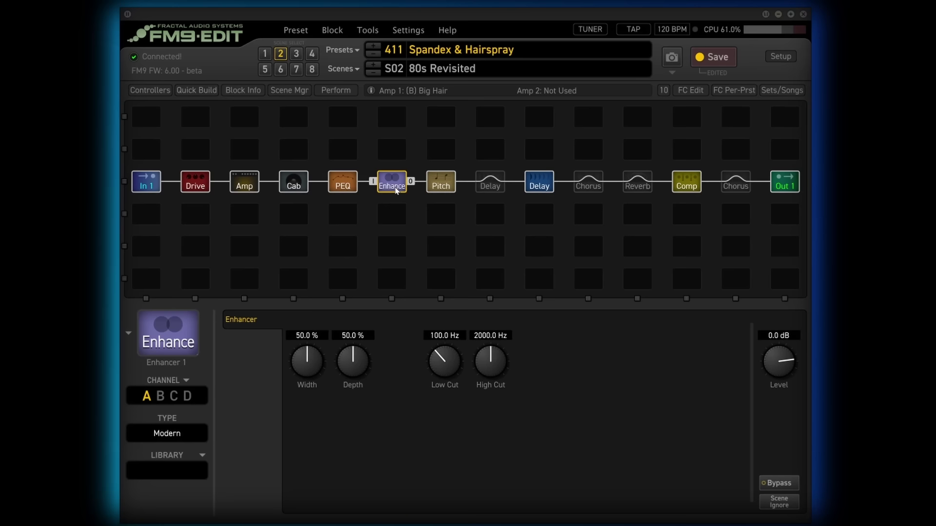
{"action": "left_click", "coordinate": [443, 185]}
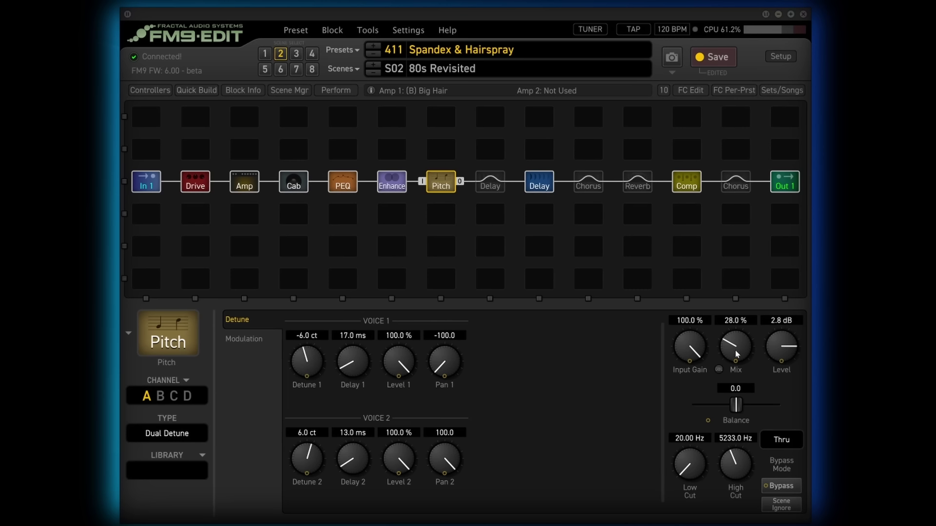
{"action": "left_click", "coordinate": [495, 186]}
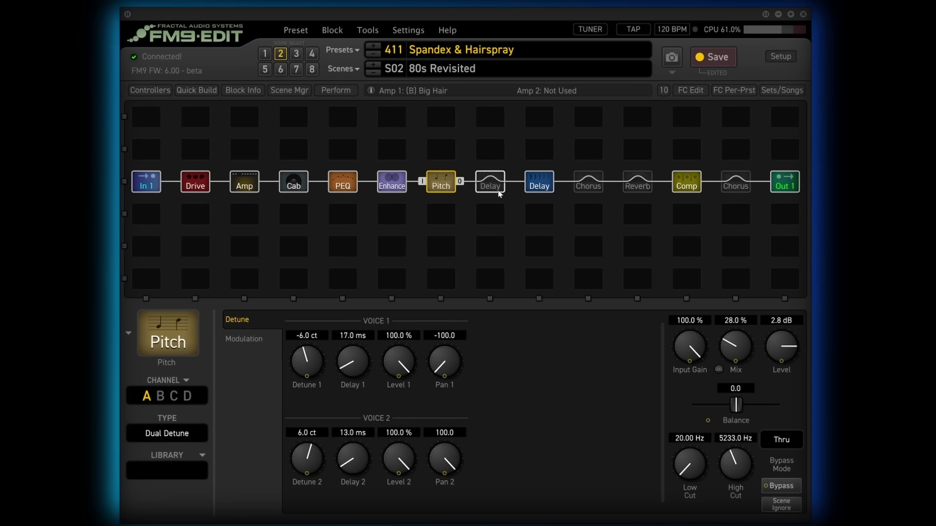
{"action": "left_click", "coordinate": [539, 184]}
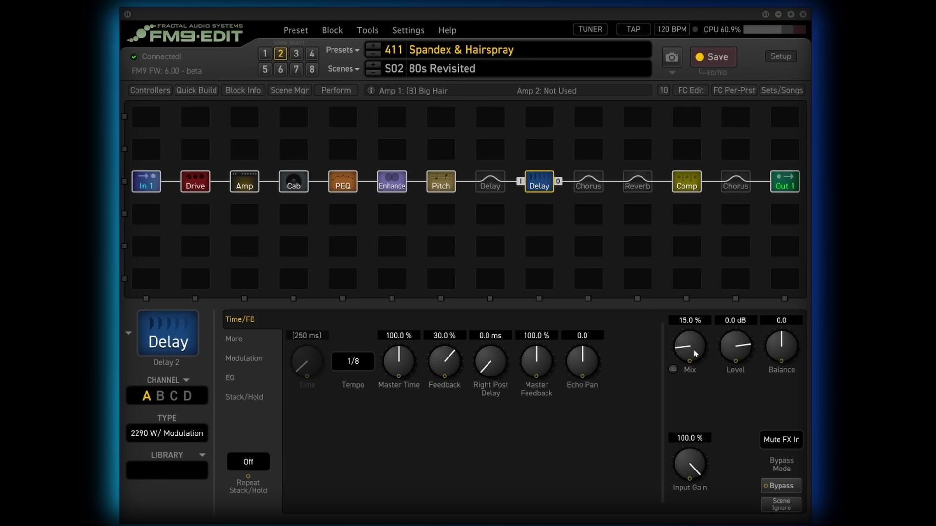
{"action": "left_click", "coordinate": [686, 184]}
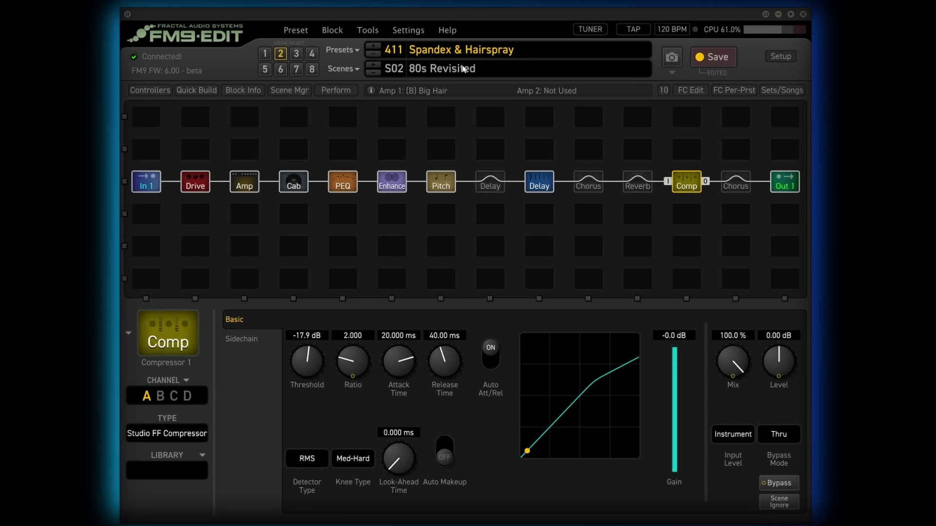
{"action": "left_click", "coordinate": [246, 184]}
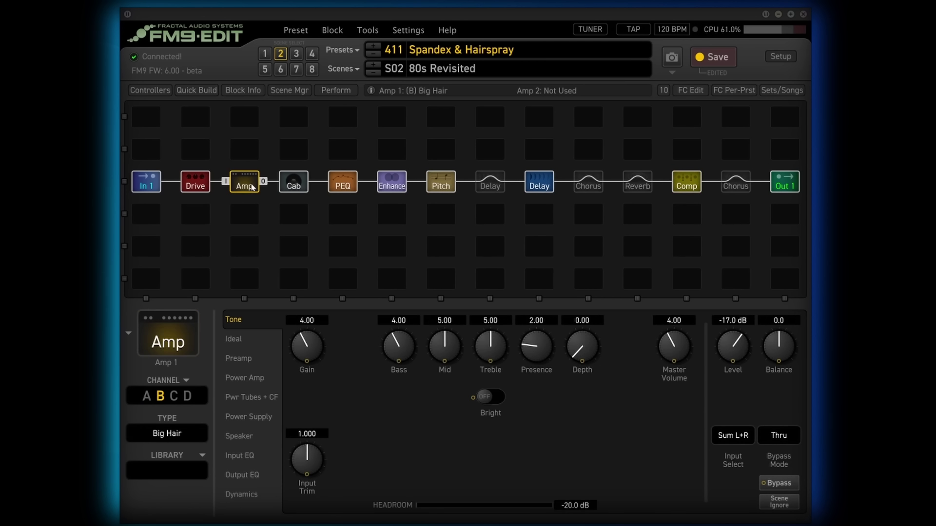
{"action": "left_click", "coordinate": [372, 68]}
- Step to scene 3 'Hot Lead' and check its drive, amp, cabinet and parametric EQ
{"action": "left_click", "coordinate": [372, 68]}
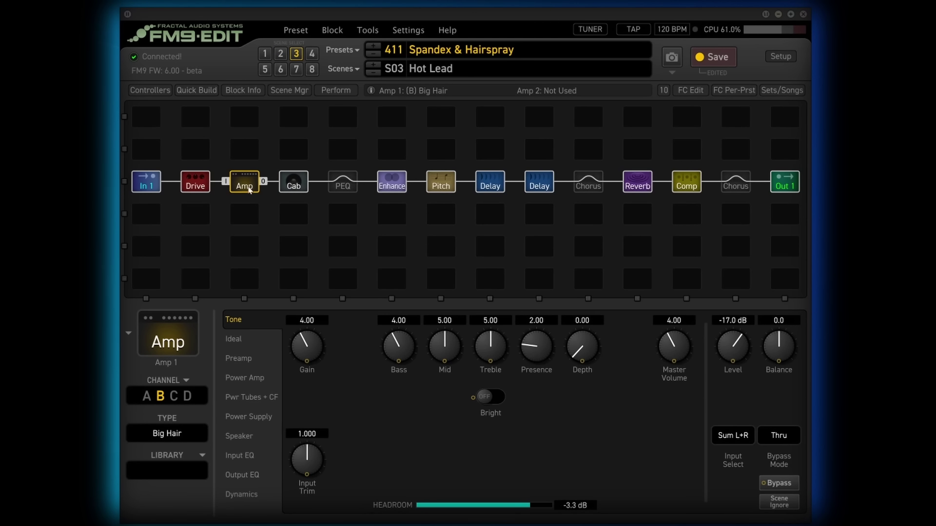
{"action": "left_click", "coordinate": [200, 188]}
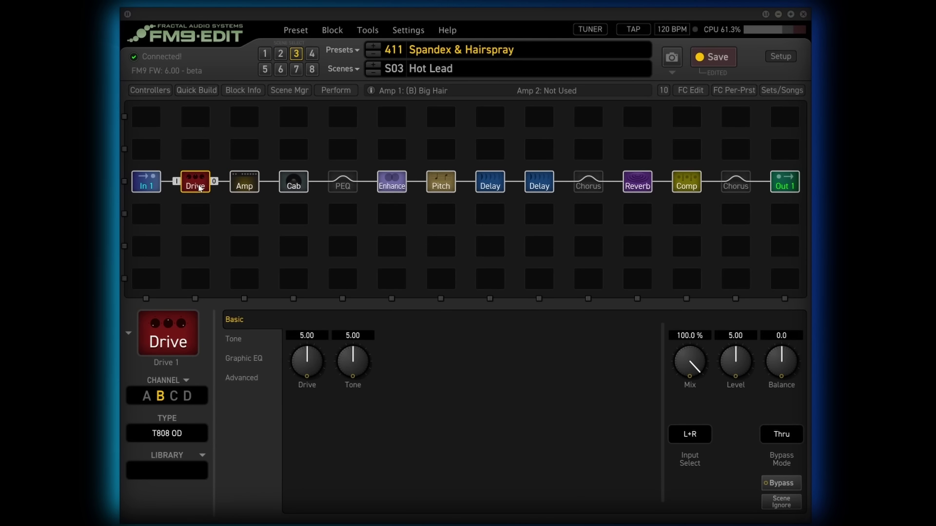
{"action": "left_click", "coordinate": [256, 188]}
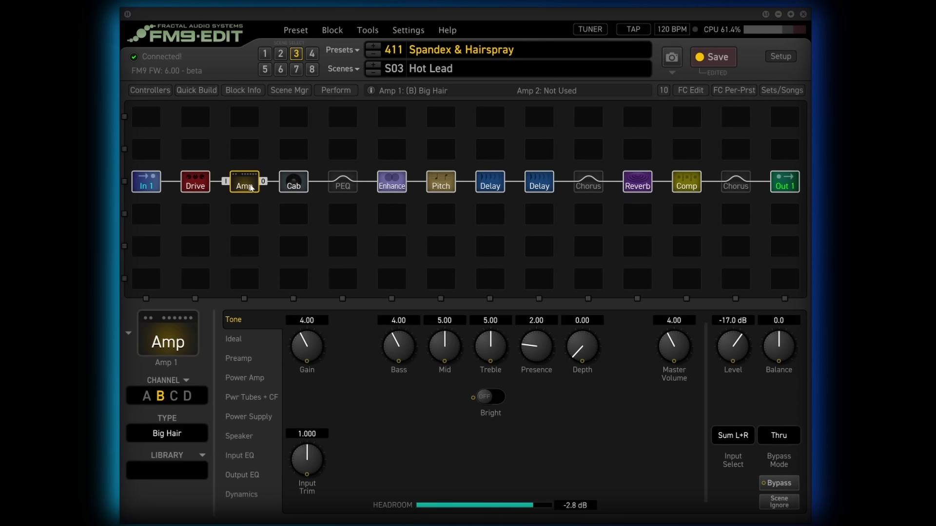
{"action": "left_click", "coordinate": [284, 189]}
{"action": "left_click", "coordinate": [340, 192]}
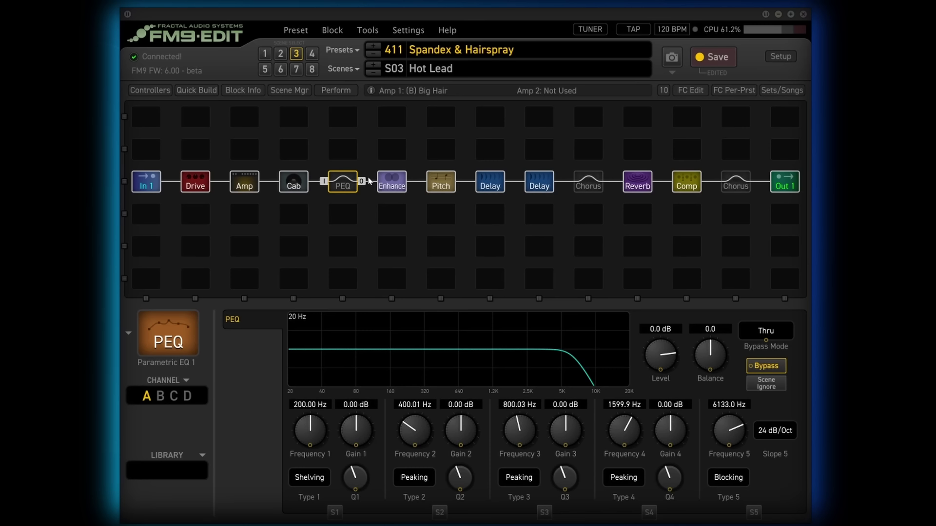
- Review Hot Lead's Enhancer, Pitch, both Delays, Reverb and compressor settings
{"action": "left_click", "coordinate": [391, 184]}
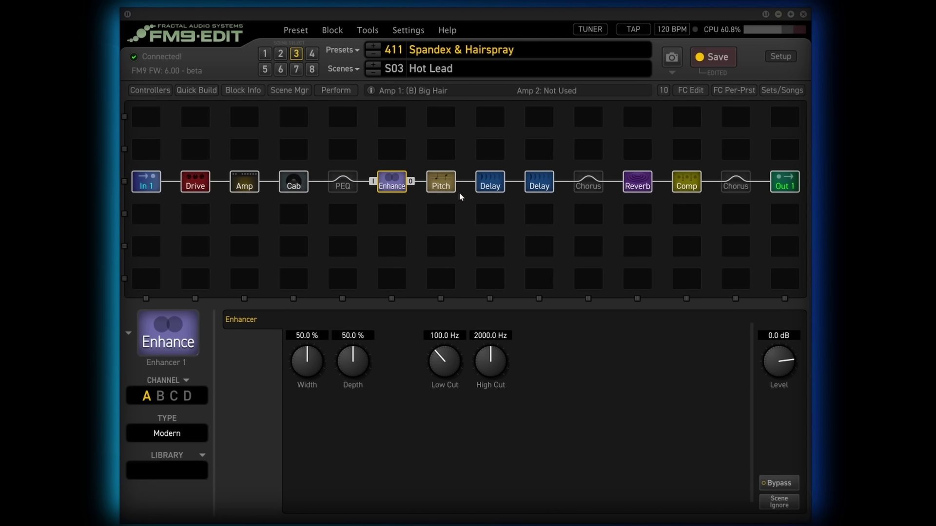
{"action": "left_click", "coordinate": [437, 183]}
{"action": "left_click", "coordinate": [490, 187]}
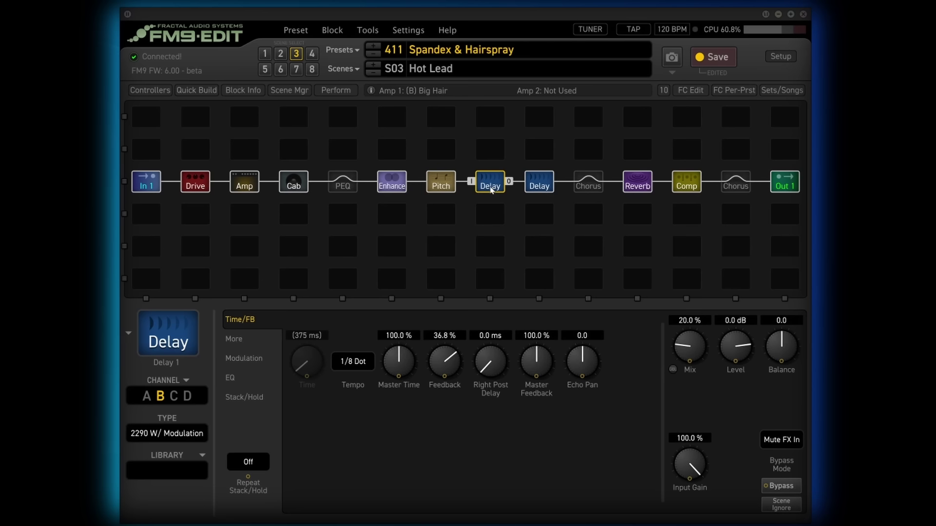
{"action": "left_click", "coordinate": [542, 187]}
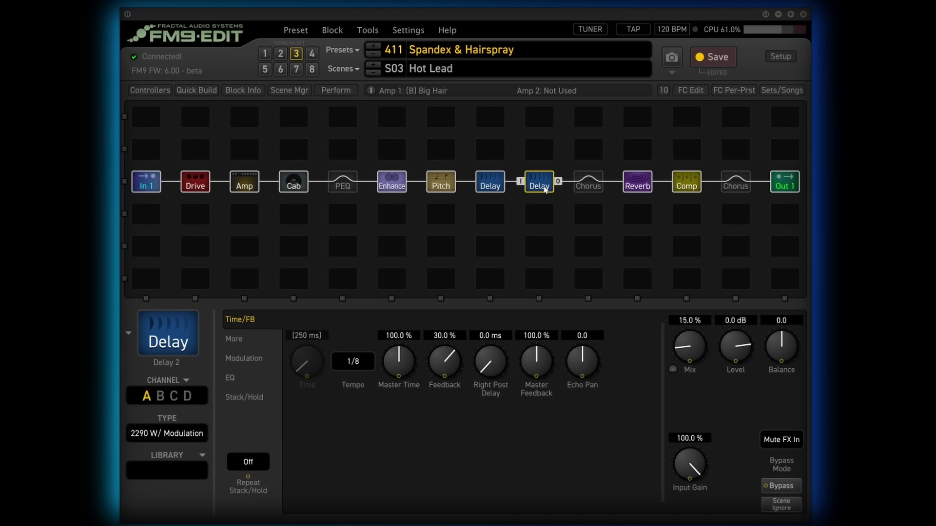
{"action": "left_click", "coordinate": [513, 185]}
{"action": "left_click", "coordinate": [494, 185]}
{"action": "left_click", "coordinate": [546, 191]}
{"action": "left_click", "coordinate": [638, 188]}
{"action": "left_click", "coordinate": [695, 190]}
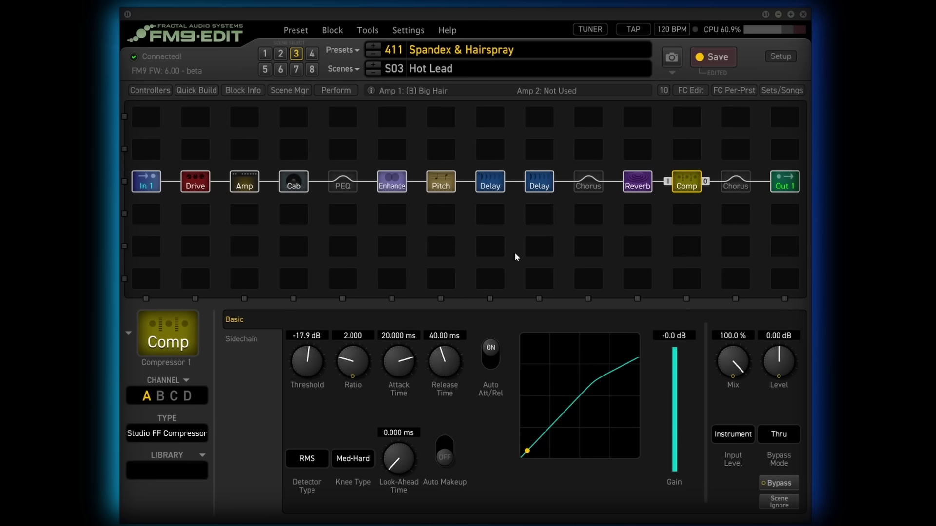
- Show the output mixer's per-scene levels and return to scene 3 'Hot Lead'
{"action": "left_click", "coordinate": [785, 184]}
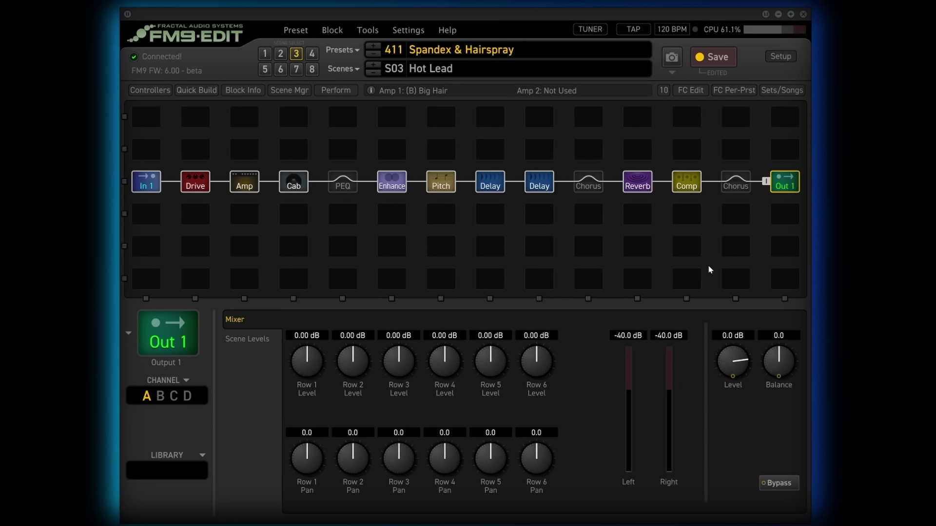
{"action": "left_click", "coordinate": [254, 340]}
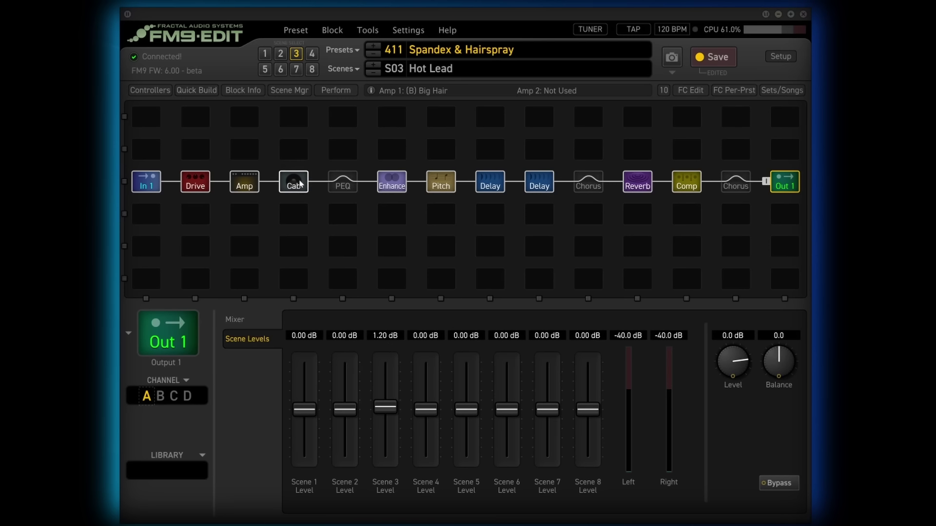
{"action": "left_click", "coordinate": [376, 75]}
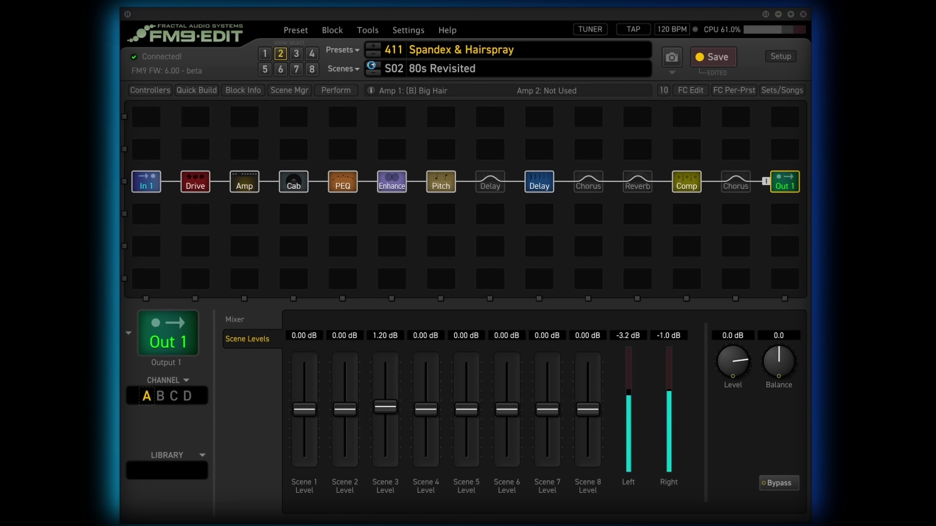
{"action": "left_click", "coordinate": [373, 66]}
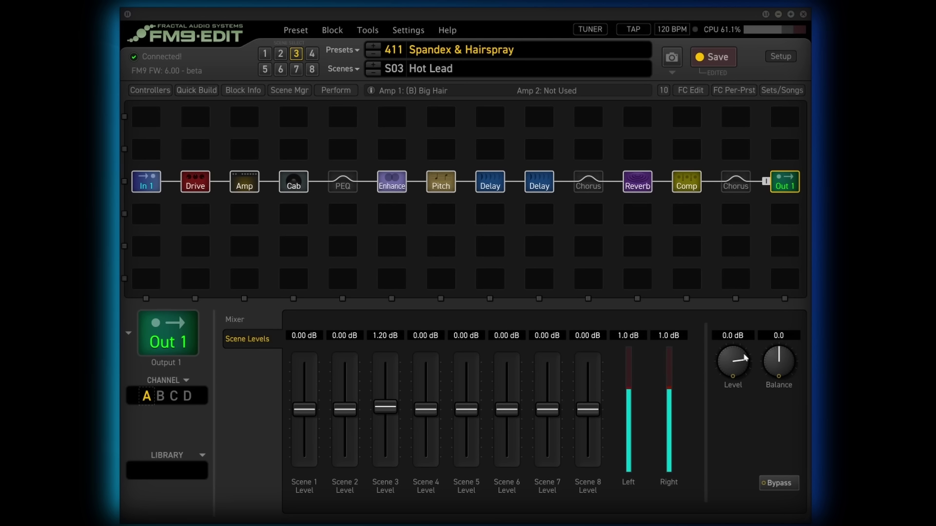
- Lower Hot Lead's output level to -3.0 dB and save the preset
{"action": "left_click_drag", "start_coordinate": [745, 358], "coordinate": [726, 372]}
{"action": "left_click", "coordinate": [713, 58]}
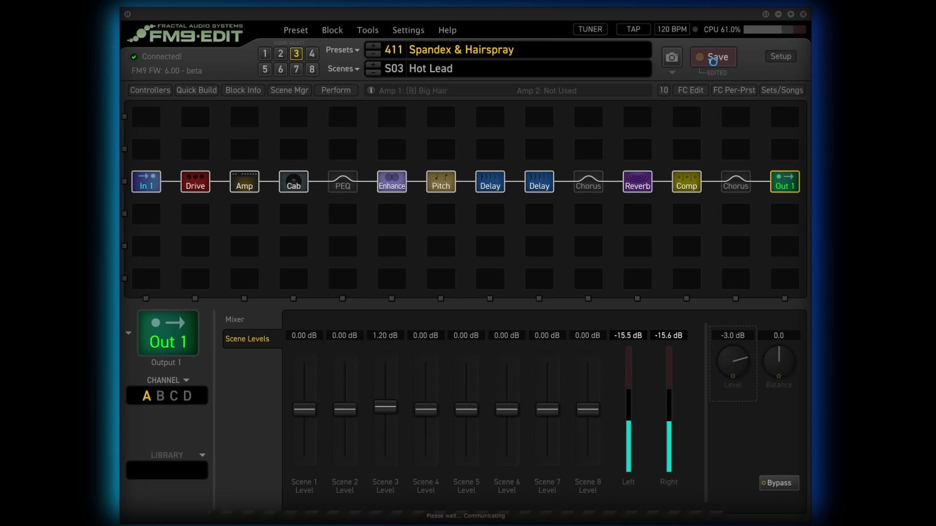
{"action": "left_click", "coordinate": [331, 74]}
- Switch to scene 4 'Girthy Rhythm' and check its Drive and Amp settings
{"action": "left_click", "coordinate": [392, 117]}
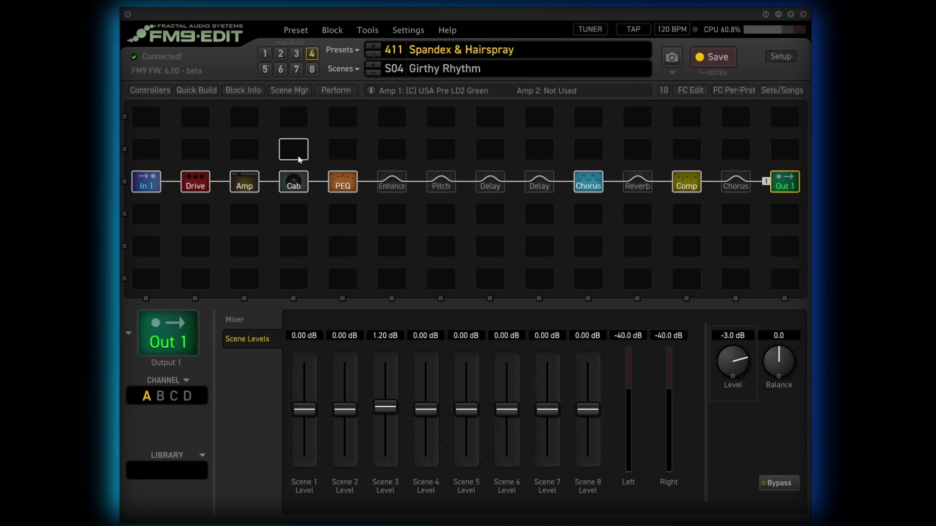
{"action": "left_click", "coordinate": [196, 183]}
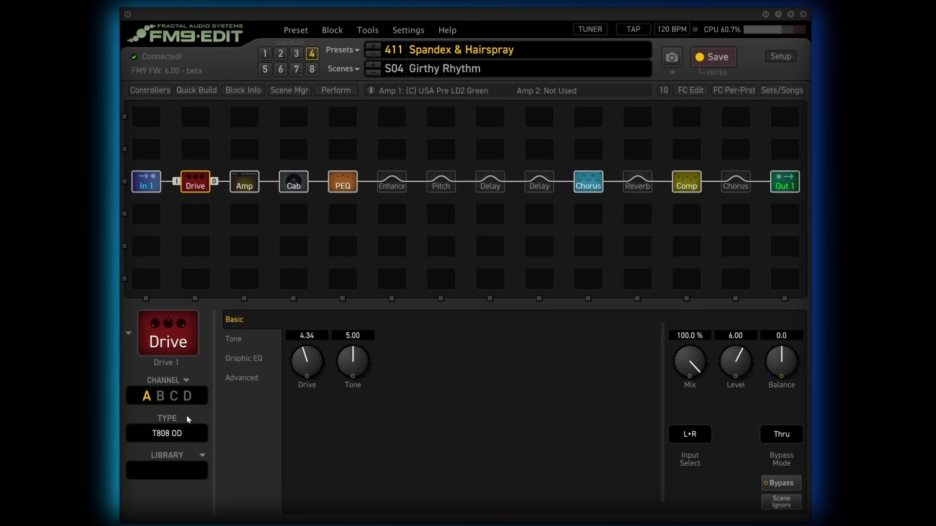
{"action": "left_click", "coordinate": [240, 181]}
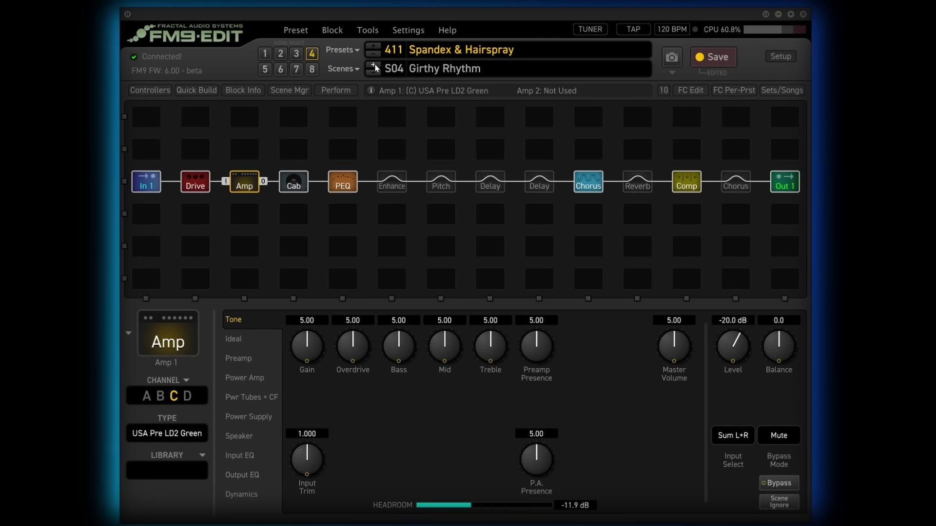
- Bypass the first Chorus and save, then re-engage it and save again
{"action": "left_click", "coordinate": [588, 189]}
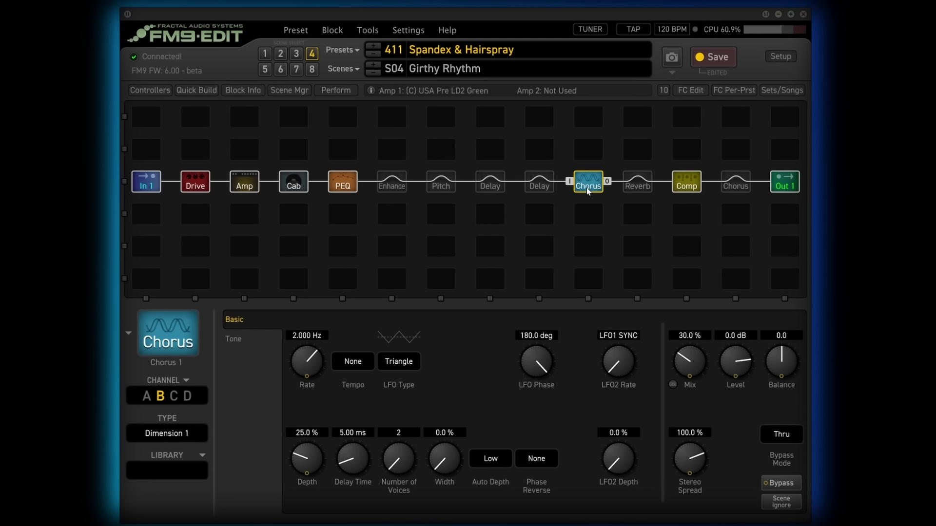
{"action": "left_click", "coordinate": [588, 190], "text": "ctrl"}
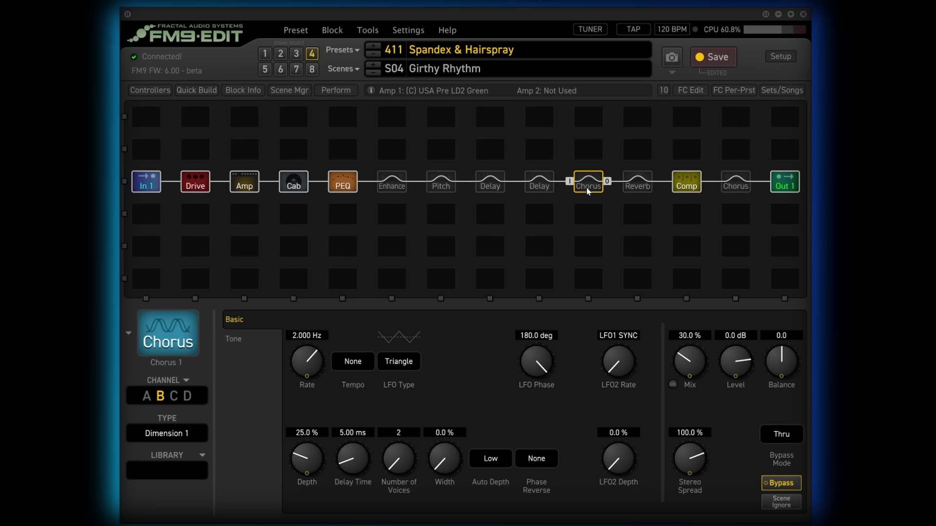
{"action": "key", "text": "ctrl+s"}
{"action": "left_click", "coordinate": [590, 187], "text": "ctrl"}
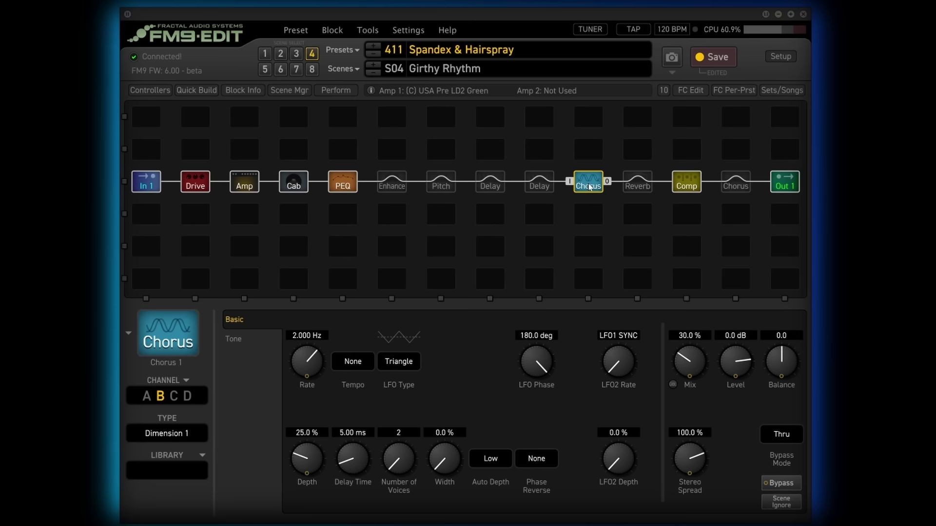
{"action": "key", "text": "ctrl+s"}
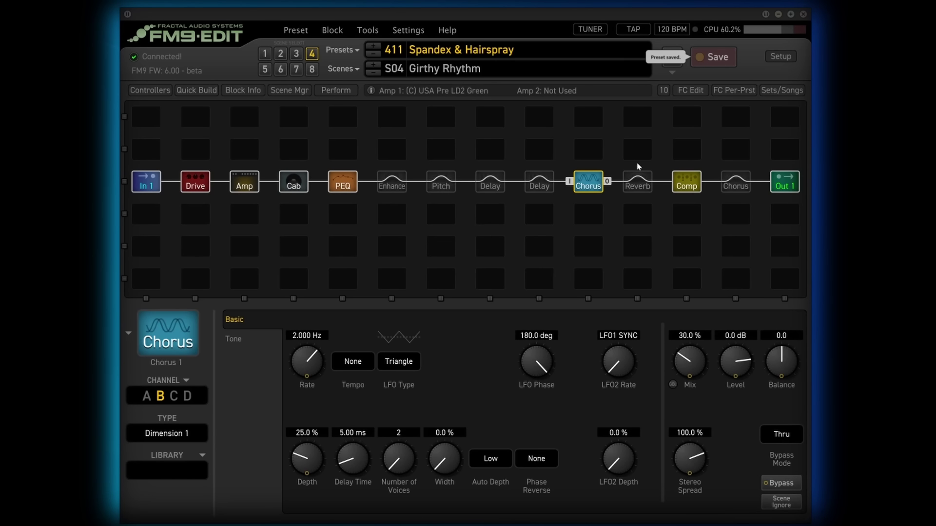
{"action": "left_click", "coordinate": [730, 189]}
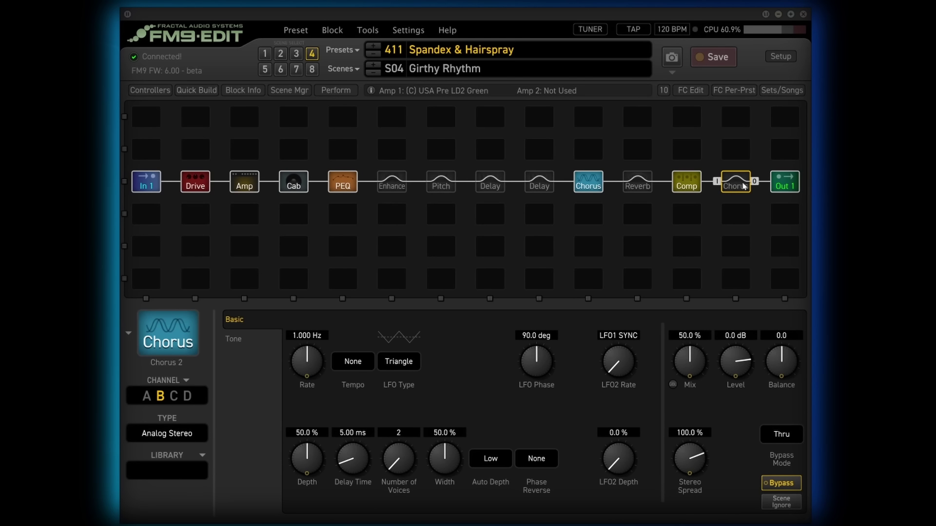
{"action": "left_click", "coordinate": [576, 182]}
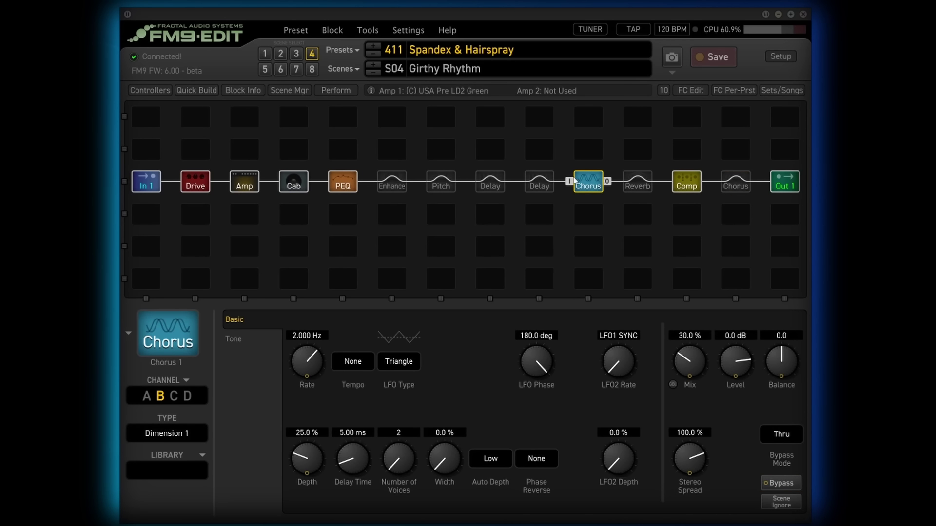
{"action": "left_click", "coordinate": [343, 70]}
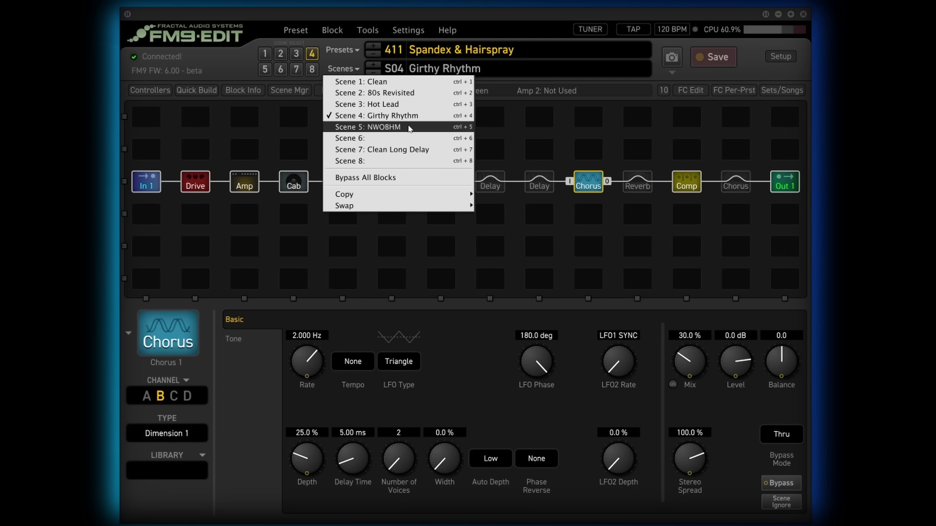
- Switch to scene 5 'NWOBHM' and inspect its Brit Super amp on channel D, gain 2.26
{"action": "left_click", "coordinate": [409, 128]}
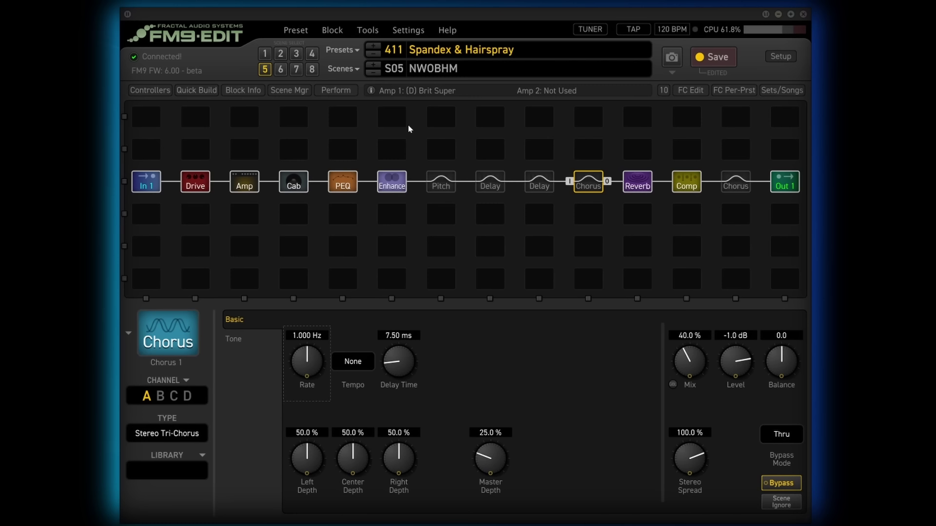
{"action": "left_click", "coordinate": [245, 181]}
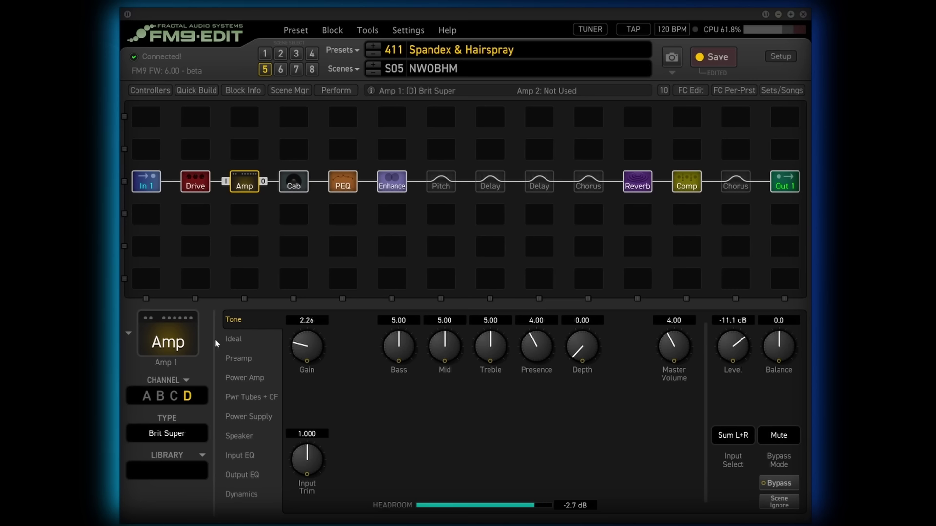
{"action": "left_click", "coordinate": [342, 69]}
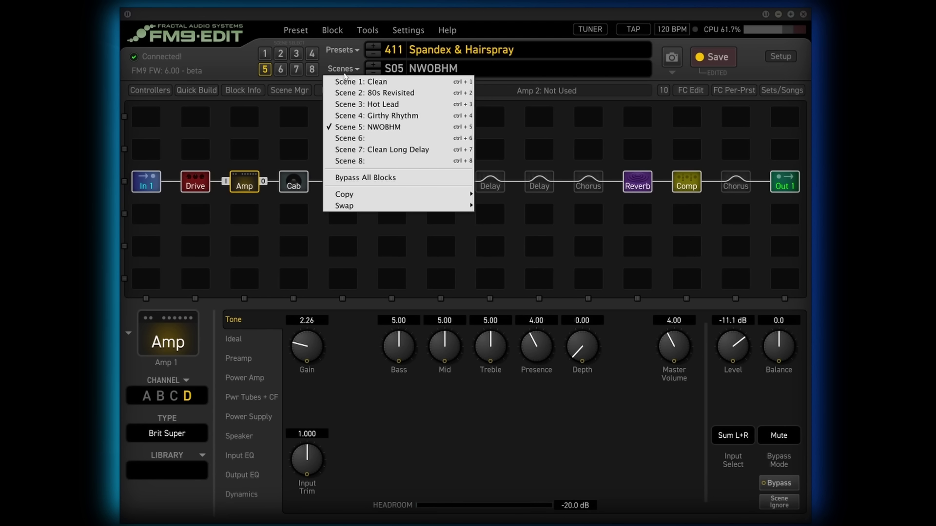
- Switch to Scene 7, Clean Long Delay, then move on to the unnamed Scene 8
{"action": "left_click", "coordinate": [374, 150]}
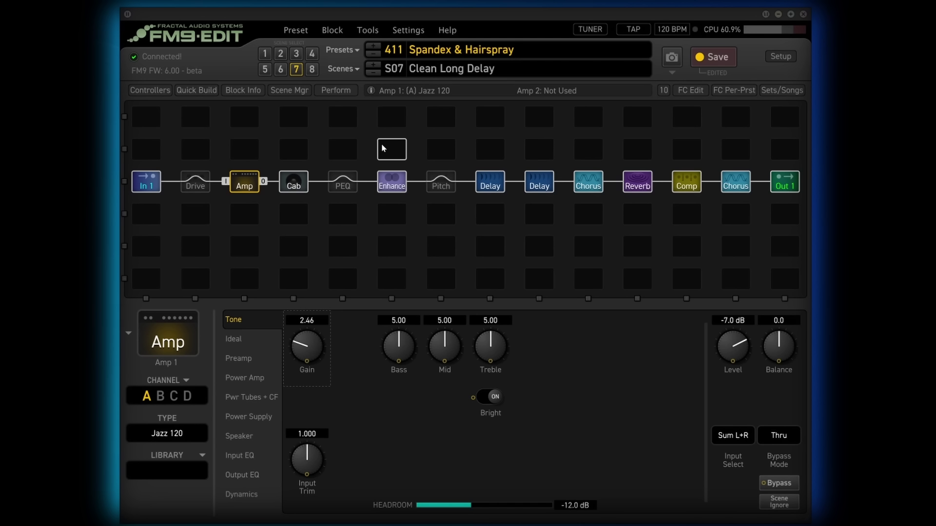
{"action": "left_click", "coordinate": [344, 69]}
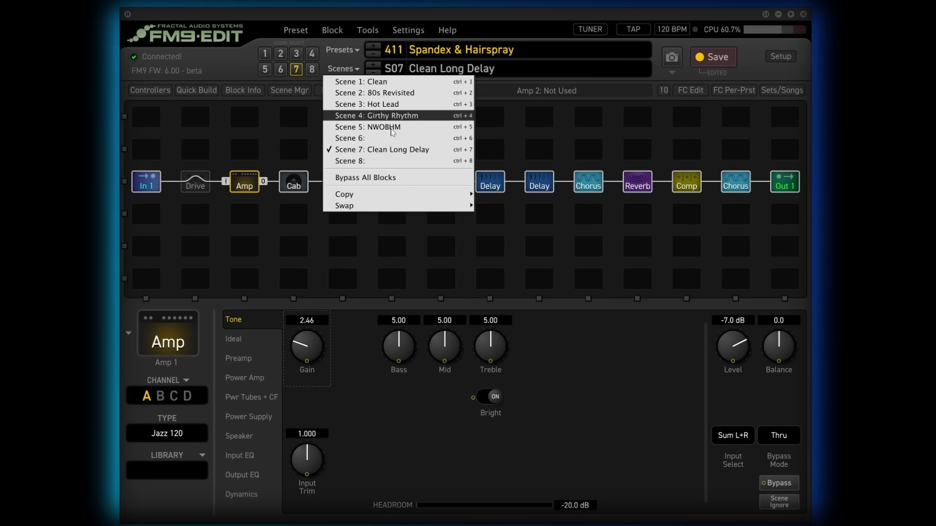
{"action": "left_click", "coordinate": [377, 145]}
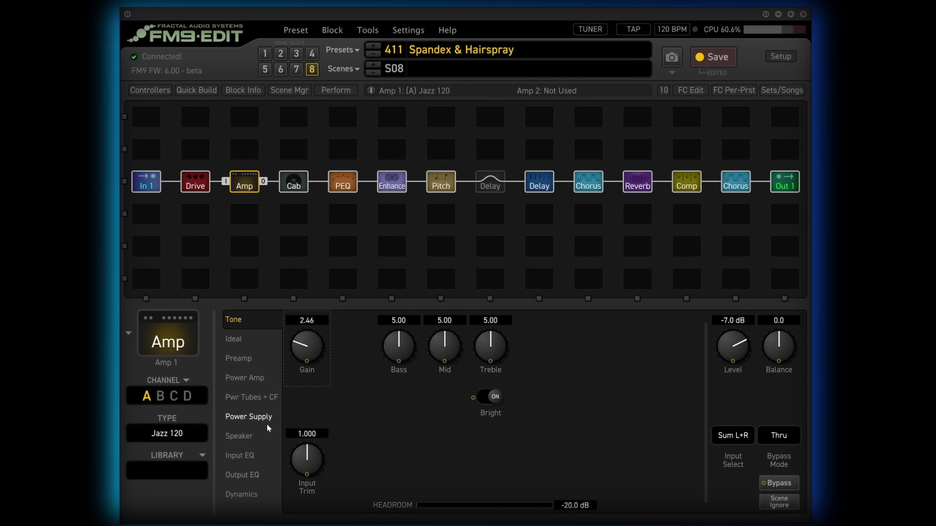
- Set the amp to USA Pre LD2 Green, bypass the second Chorus, and put Delay 1 on channel B
{"action": "left_click", "coordinate": [173, 397]}
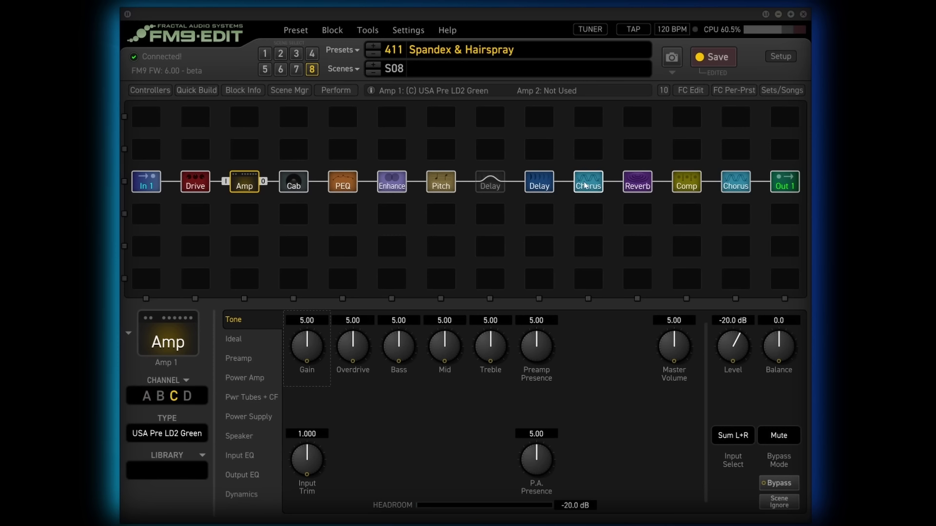
{"action": "left_click", "coordinate": [735, 183]}
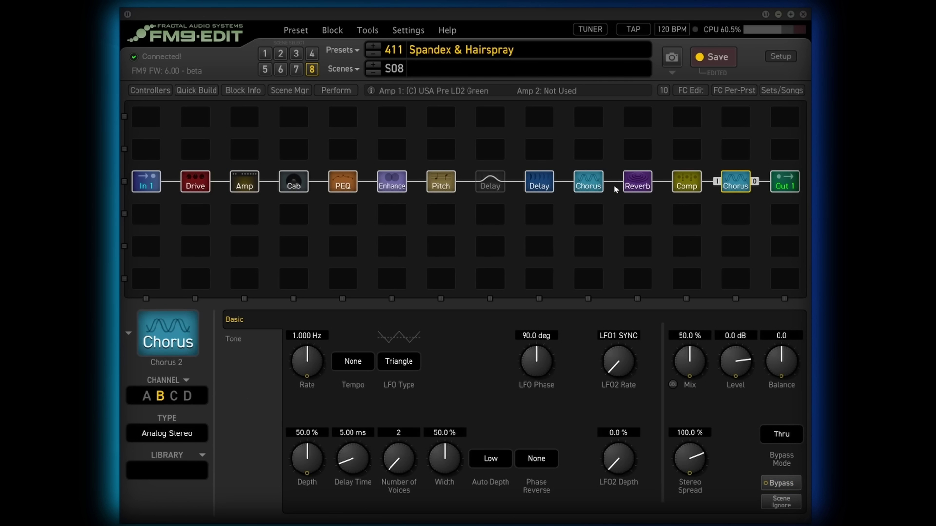
{"action": "left_click", "coordinate": [589, 185]}
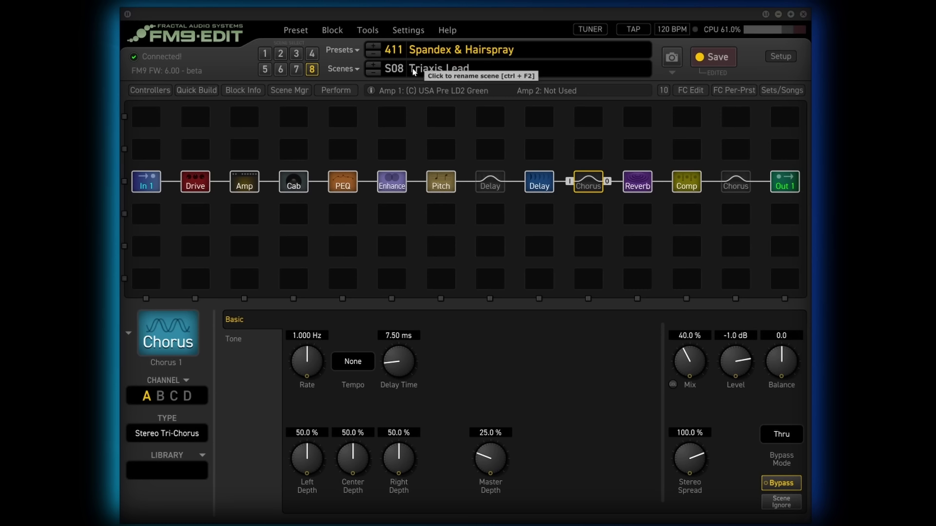
{"action": "left_click", "coordinate": [486, 184]}
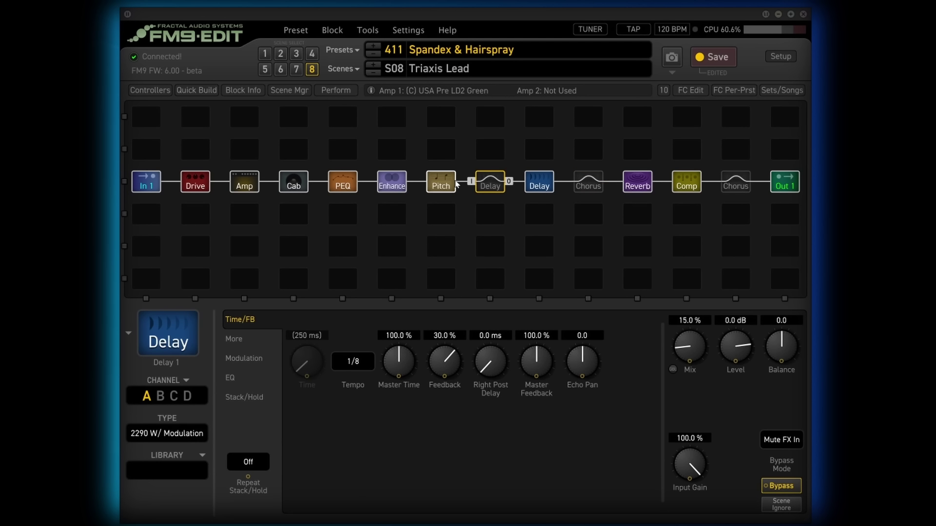
{"action": "left_click", "coordinate": [160, 396]}
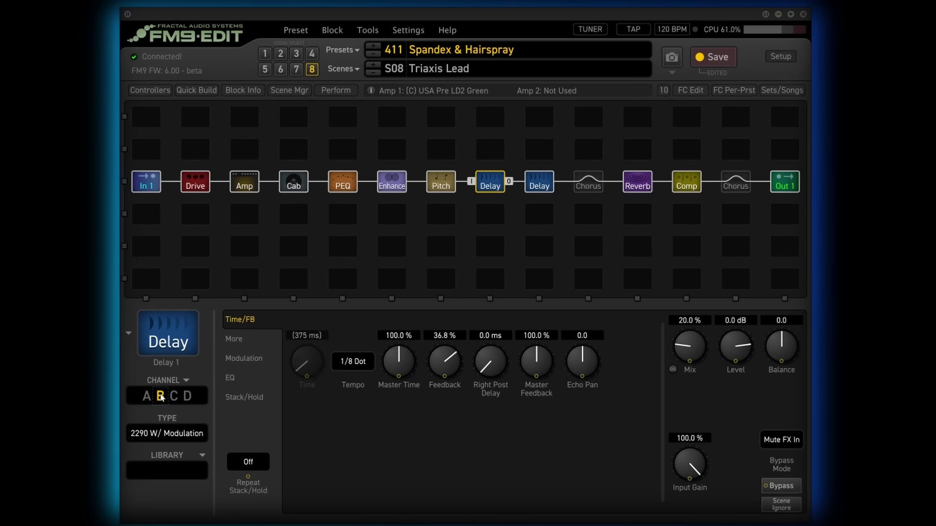
- Save the Triaxis Lead changes and switch to the unnamed Scene 6
{"action": "left_click", "coordinate": [341, 69]}
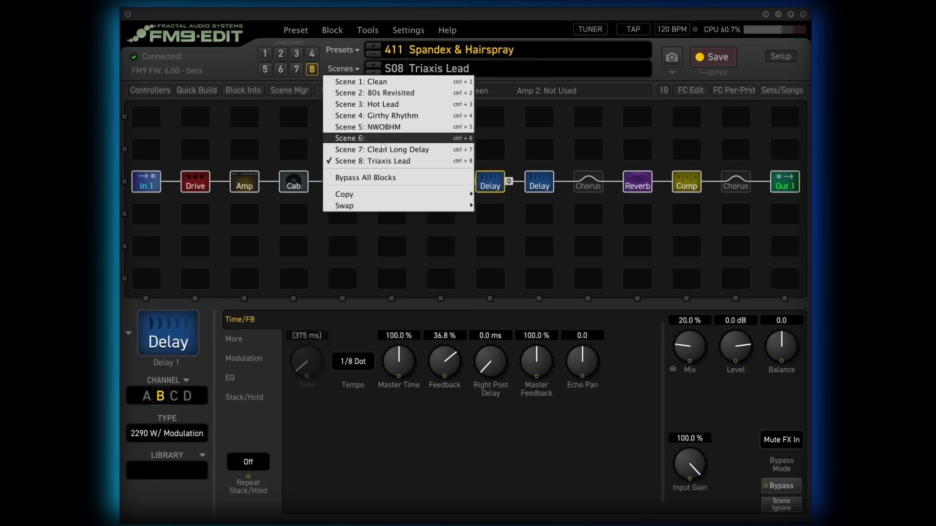
{"action": "left_click", "coordinate": [713, 57]}
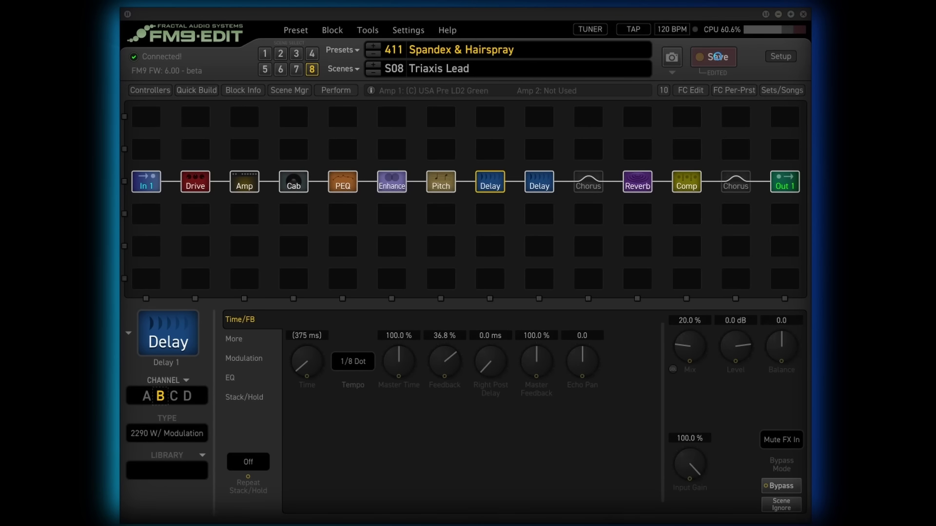
{"action": "left_click", "coordinate": [341, 69]}
{"action": "left_click", "coordinate": [380, 141]}
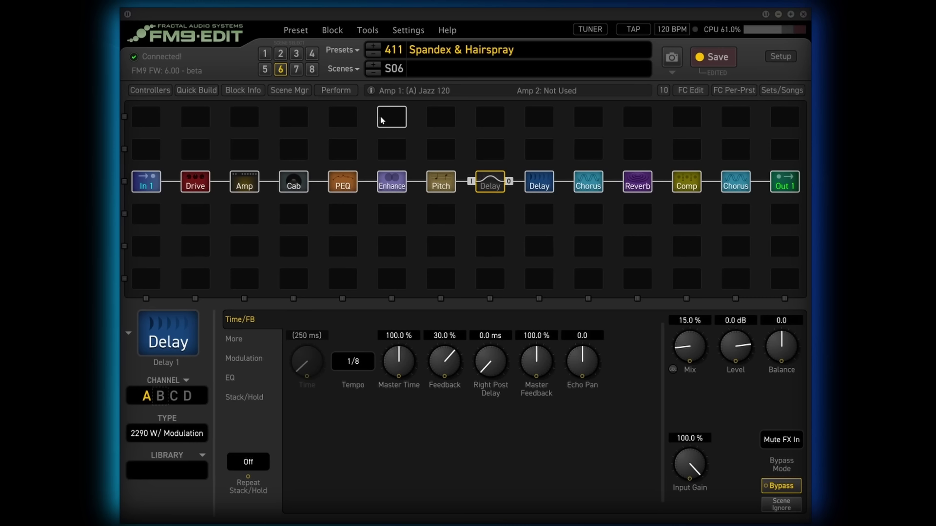
- Rename Scene 6 to 'Clean Ambient' and select the empty grid spot above the Reverb
{"action": "left_click", "coordinate": [423, 68]}
{"action": "type", "text": "Clean "}
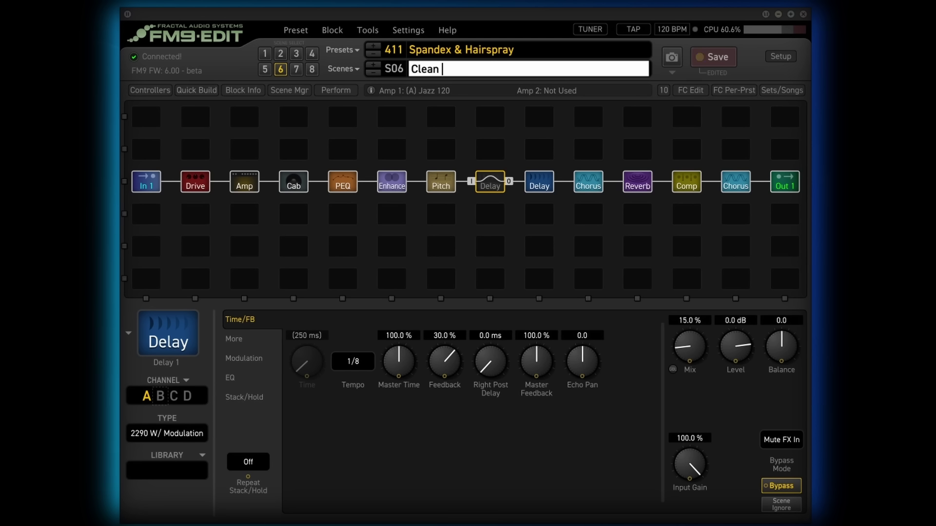
{"action": "type", "text": "Ambient"}
{"action": "key", "text": "Return"}
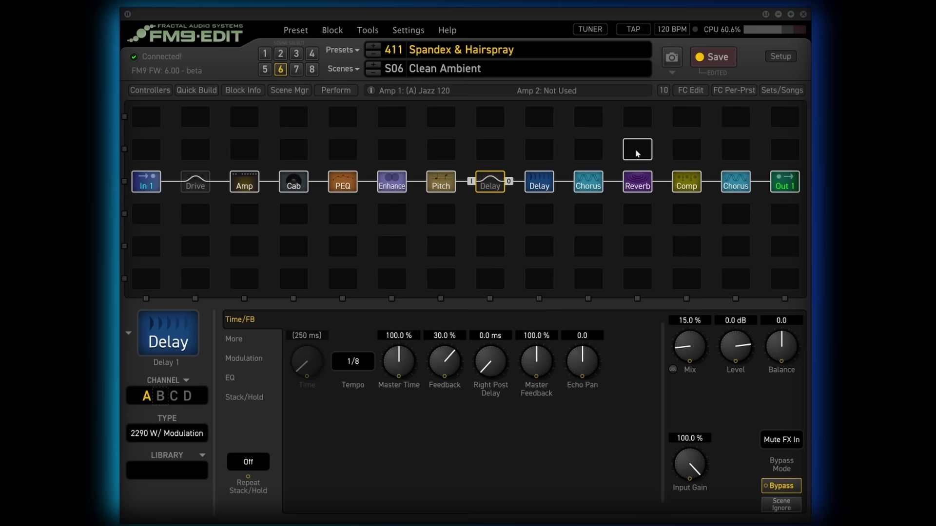
{"action": "left_click", "coordinate": [636, 154]}
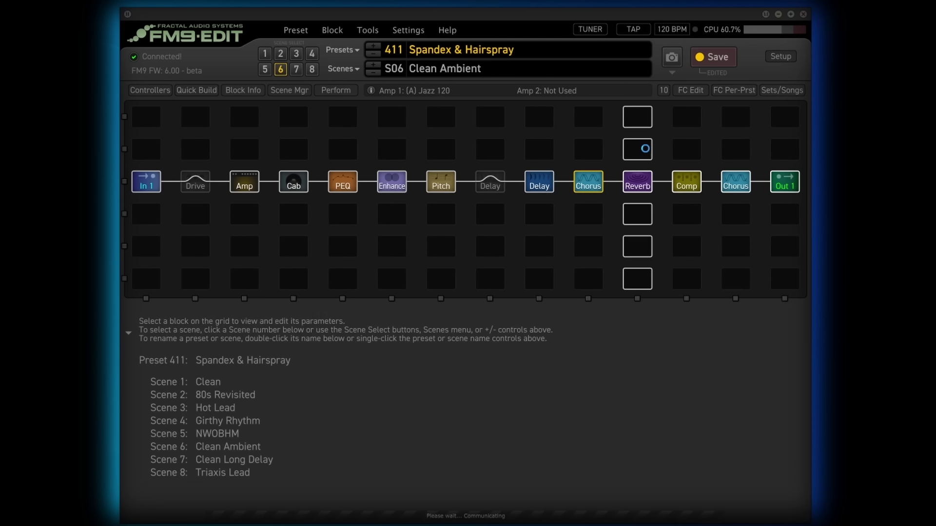
- Create a parallel branch above the Reverb and replace its shunt with a Circular Delays Multitap Delay
{"action": "left_click_drag", "start_coordinate": [645, 149], "coordinate": [668, 182]}
{"action": "left_click", "coordinate": [634, 151]}
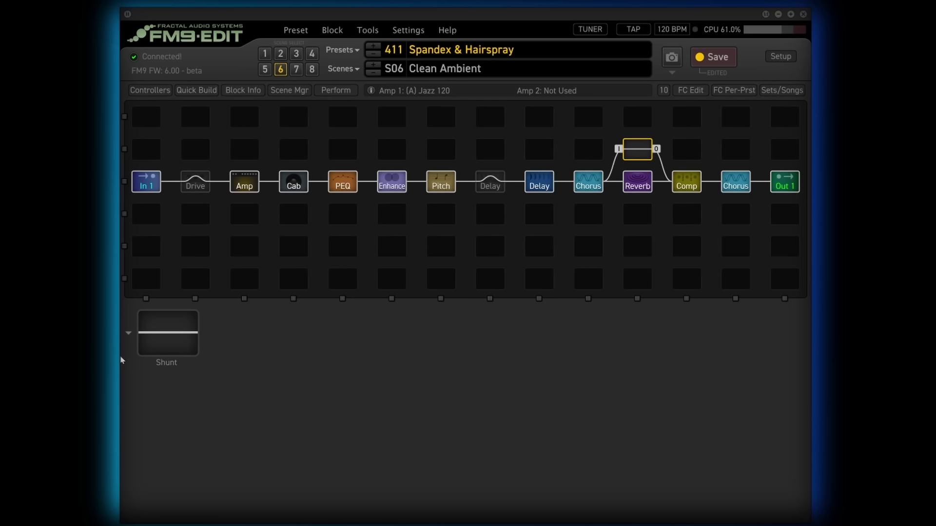
{"action": "right_click", "coordinate": [643, 154]}
{"action": "mouse_move", "coordinate": [565, 396]}
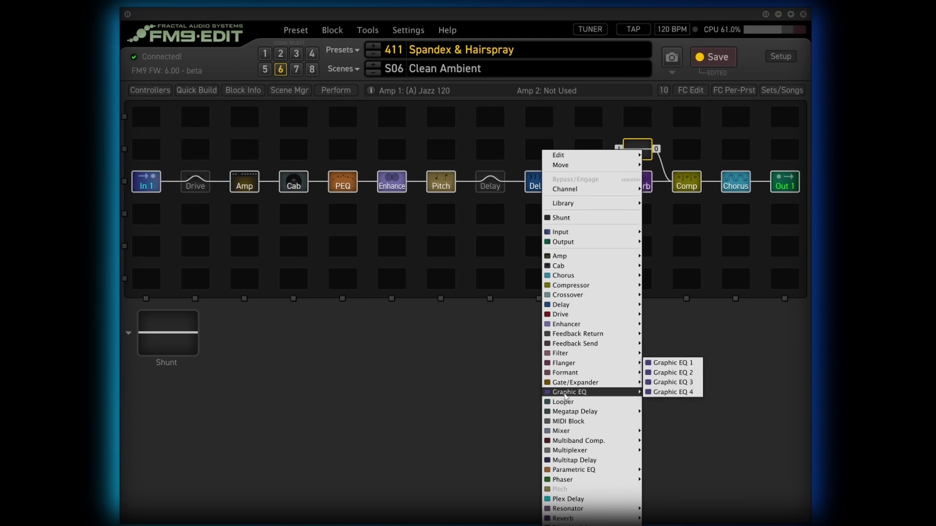
{"action": "left_click", "coordinate": [622, 461]}
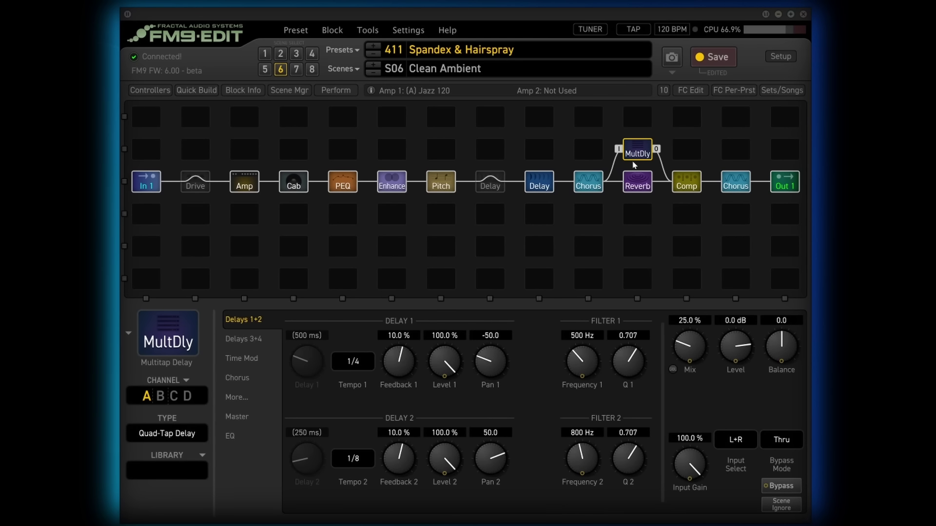
{"action": "left_click", "coordinate": [188, 439]}
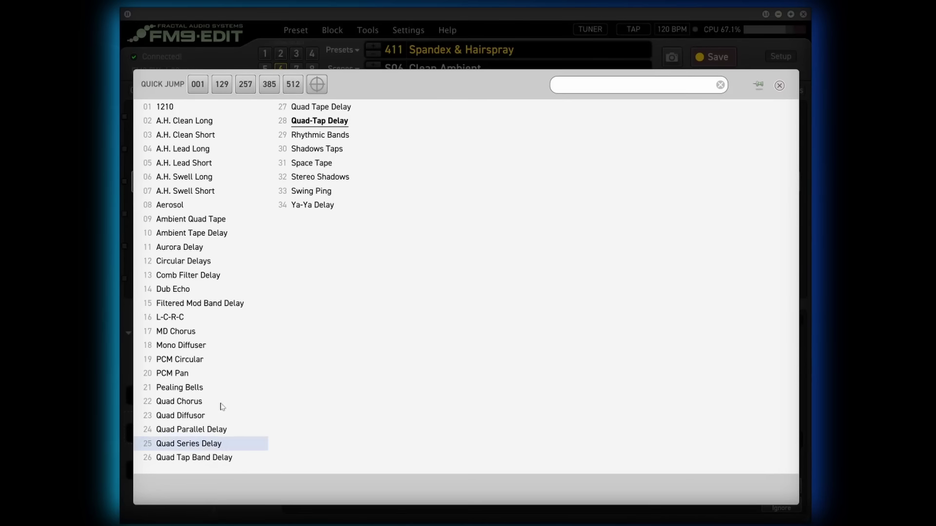
{"action": "left_click", "coordinate": [197, 263]}
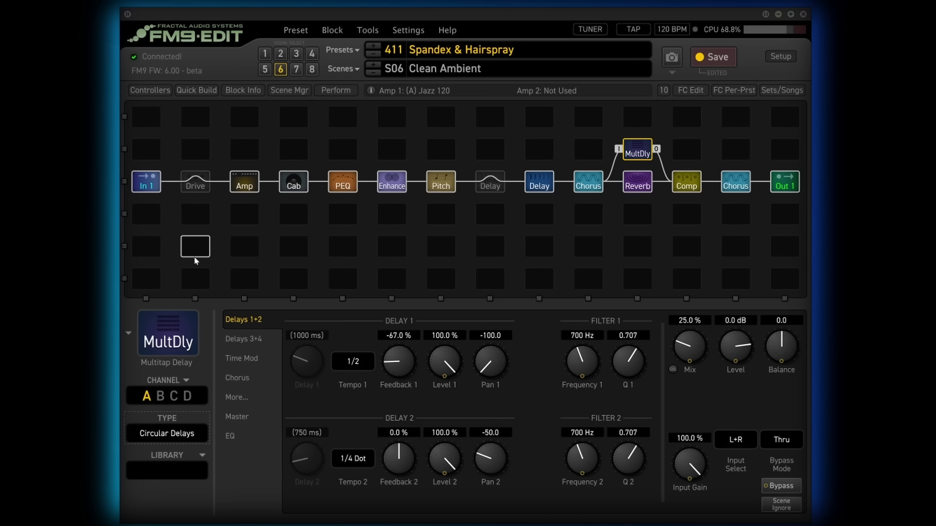
- Audition the PCM Circular, PCM Pan and A.H. Swell Short delay types, raising the mix to about 40 %
{"action": "left_click", "coordinate": [178, 432]}
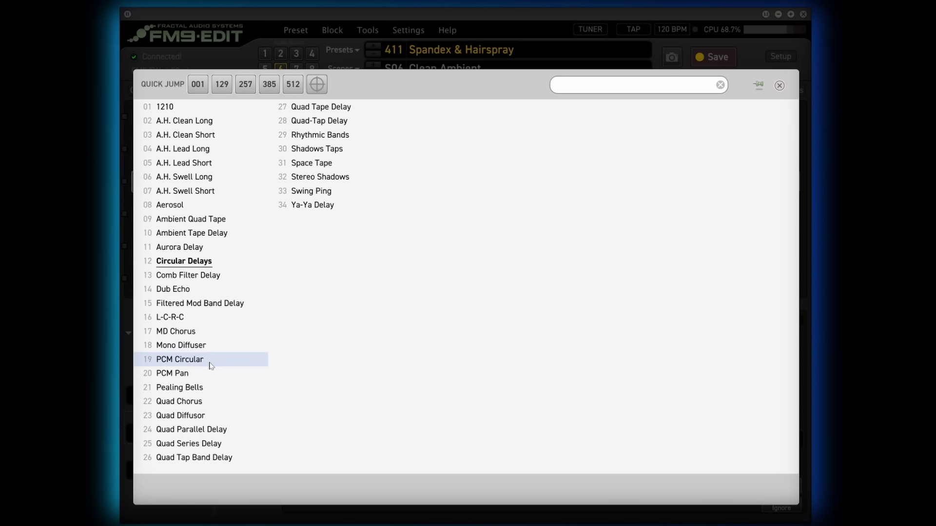
{"action": "left_click", "coordinate": [209, 362]}
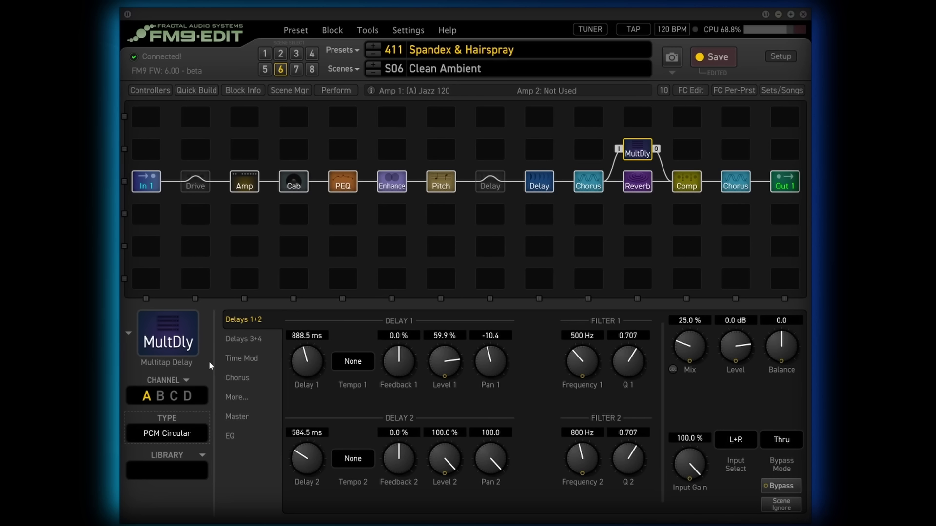
{"action": "left_click", "coordinate": [178, 433]}
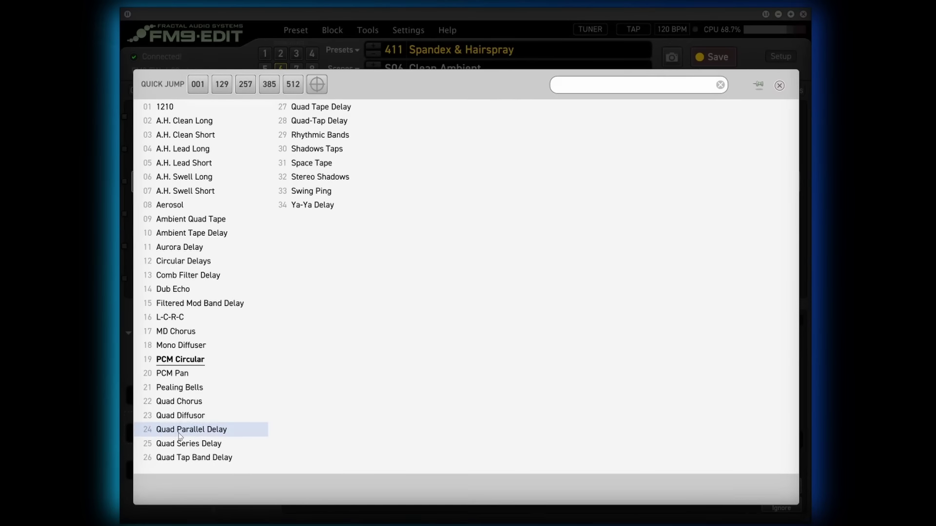
{"action": "left_click", "coordinate": [204, 373]}
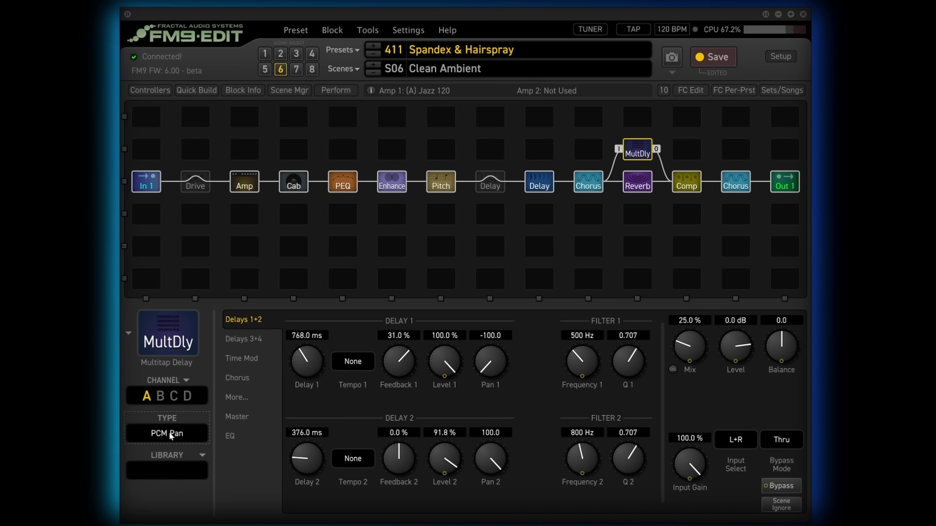
{"action": "left_click", "coordinate": [172, 433]}
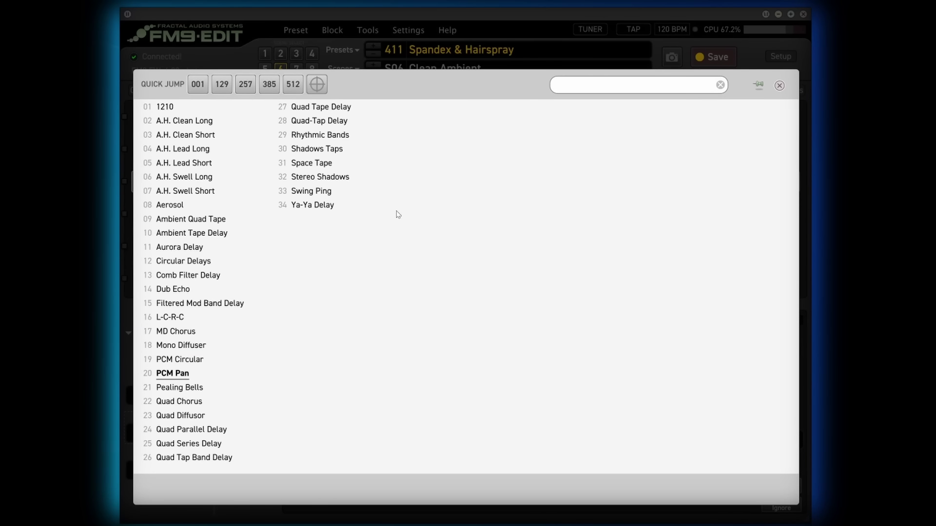
{"action": "left_click", "coordinate": [233, 191]}
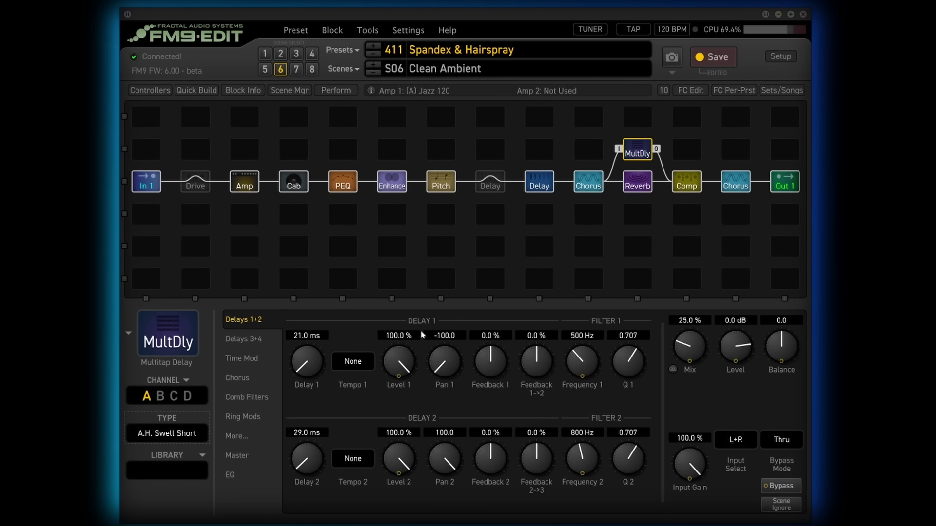
{"action": "left_click_drag", "start_coordinate": [669, 361], "coordinate": [702, 289]}
- Try A.H. Lead Long, then return to Circular Delays with the mix lowered to about 30 %
{"action": "left_click", "coordinate": [162, 433]}
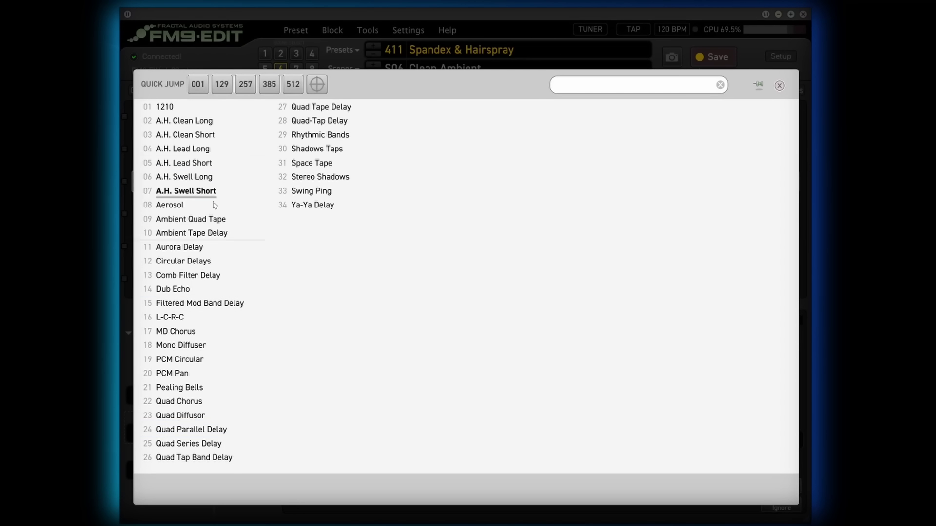
{"action": "left_click", "coordinate": [200, 154]}
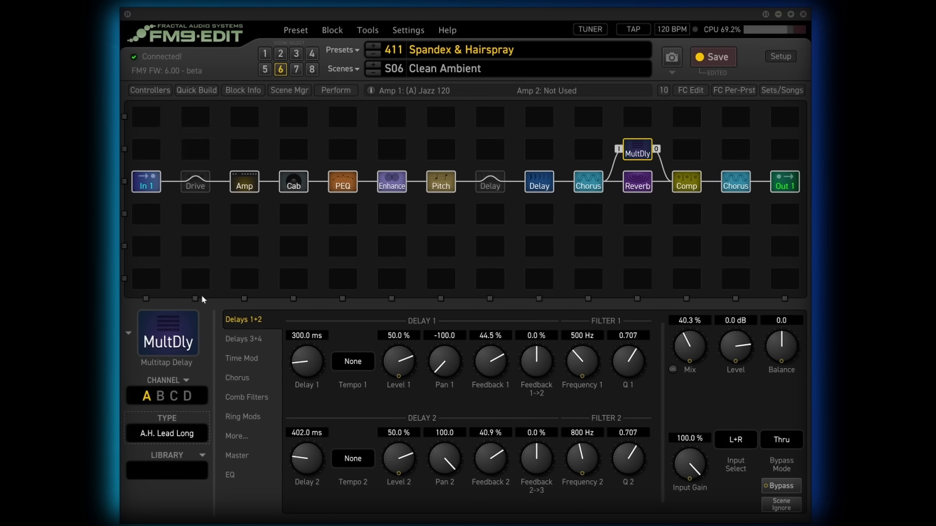
{"action": "left_click", "coordinate": [180, 437]}
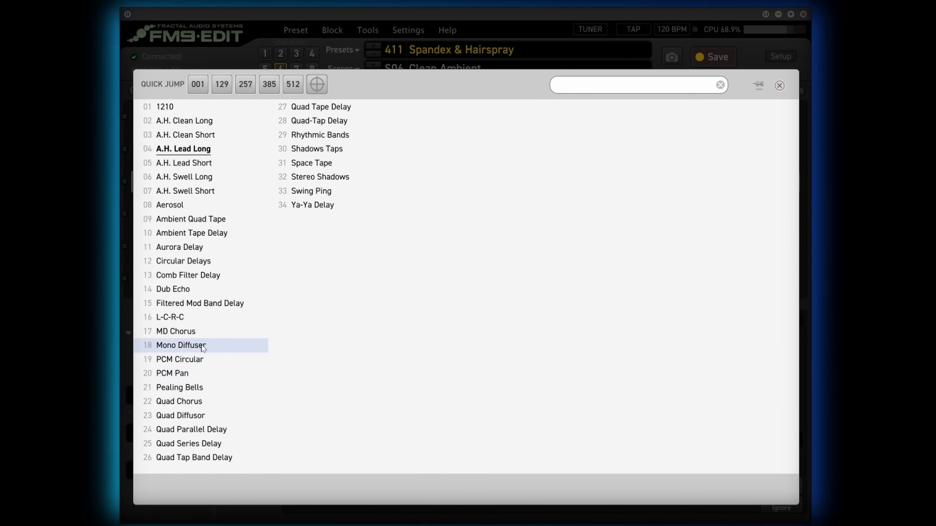
{"action": "left_click", "coordinate": [207, 265]}
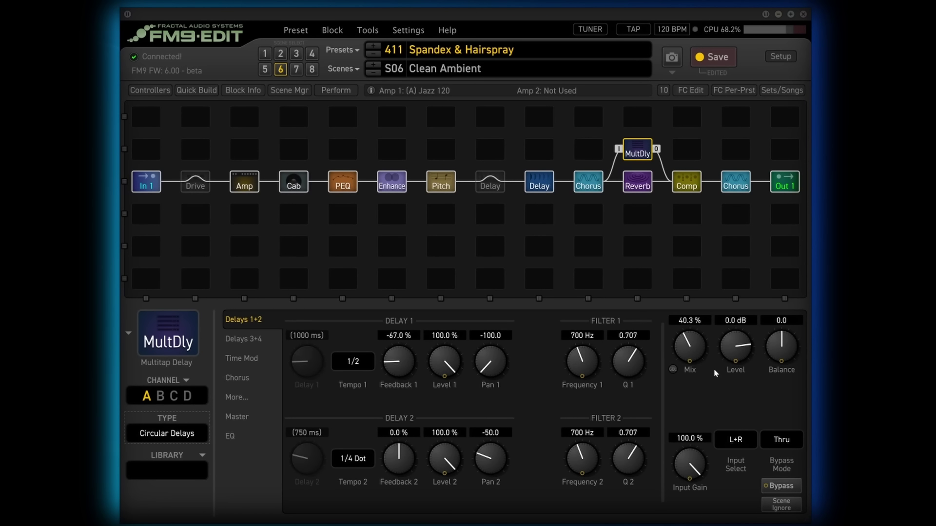
{"action": "left_click_drag", "start_coordinate": [687, 346], "coordinate": [677, 364]}
- Set the Multitap Delay's bypass mode to Mute In, save the preset, and show Scene Mgr
{"action": "left_click", "coordinate": [788, 444]}
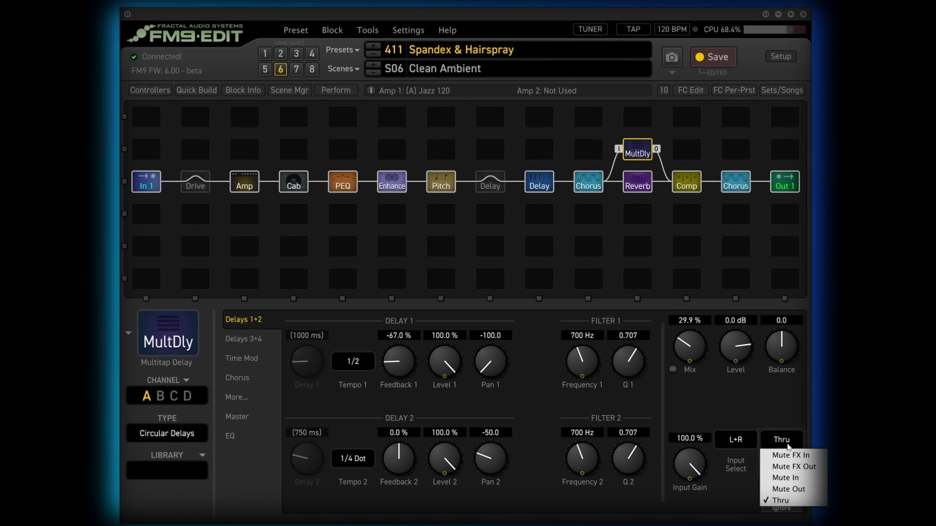
{"action": "left_click", "coordinate": [780, 479]}
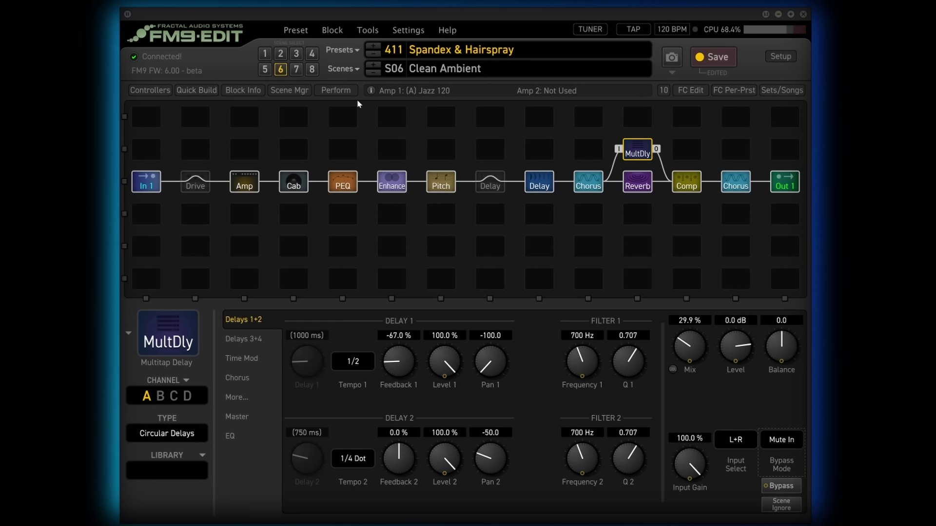
{"action": "left_click", "coordinate": [715, 55]}
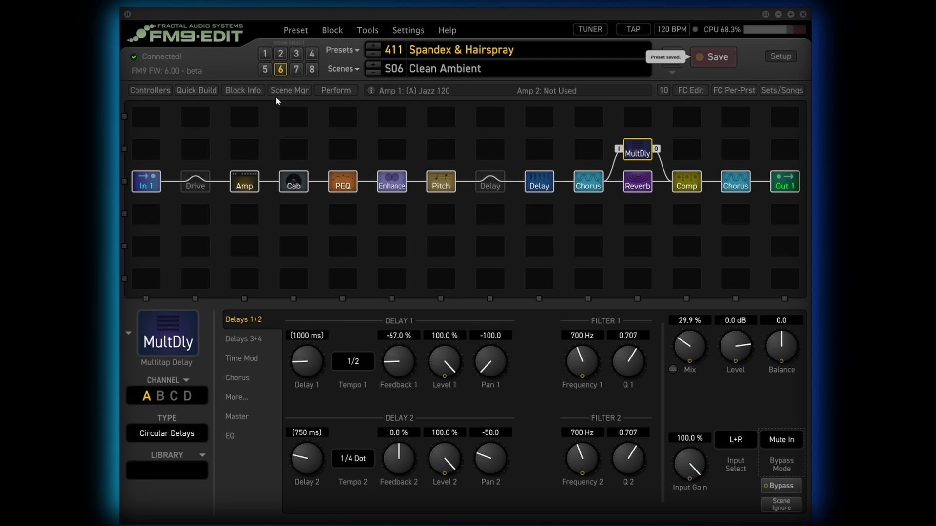
{"action": "left_click", "coordinate": [287, 91]}
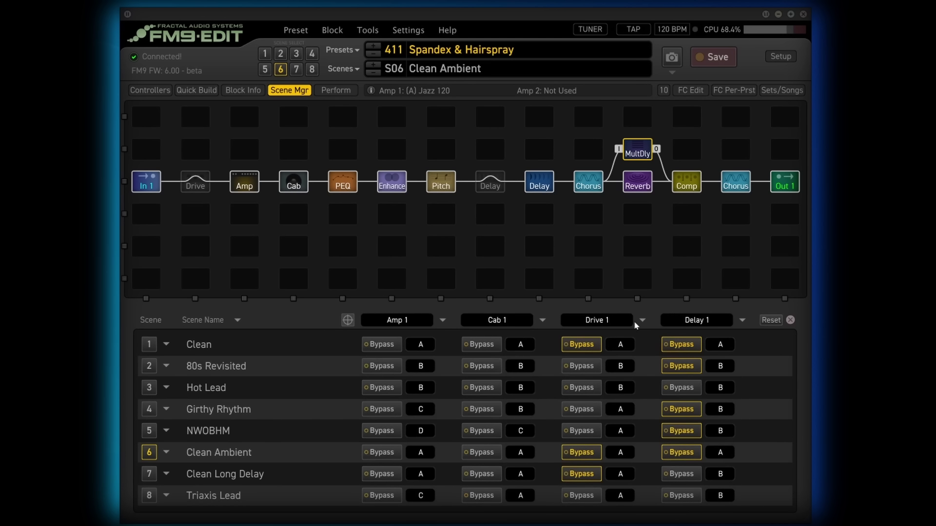
- In Scene Mgr, bypass the Multitap Delay for scenes 1–4, 7 and 8, then save with Ctrl+S
{"action": "left_click", "coordinate": [715, 325]}
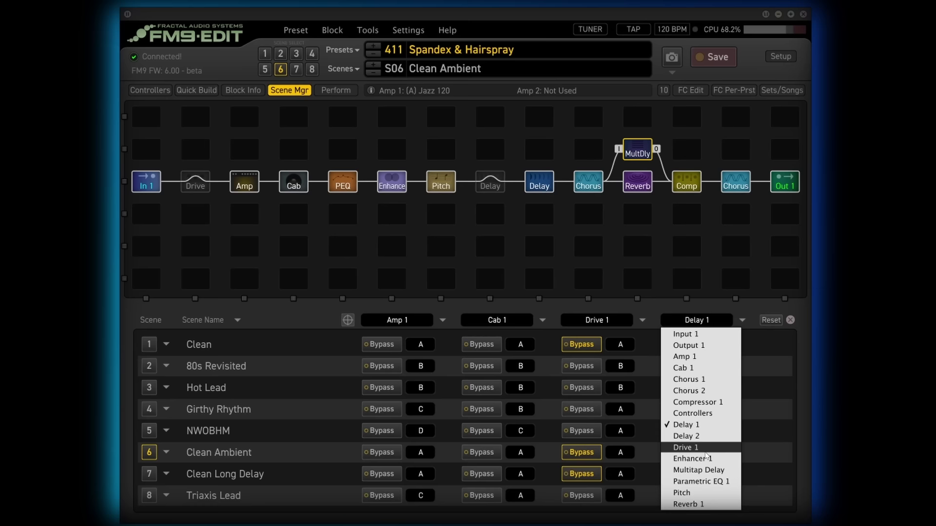
{"action": "left_click", "coordinate": [698, 470]}
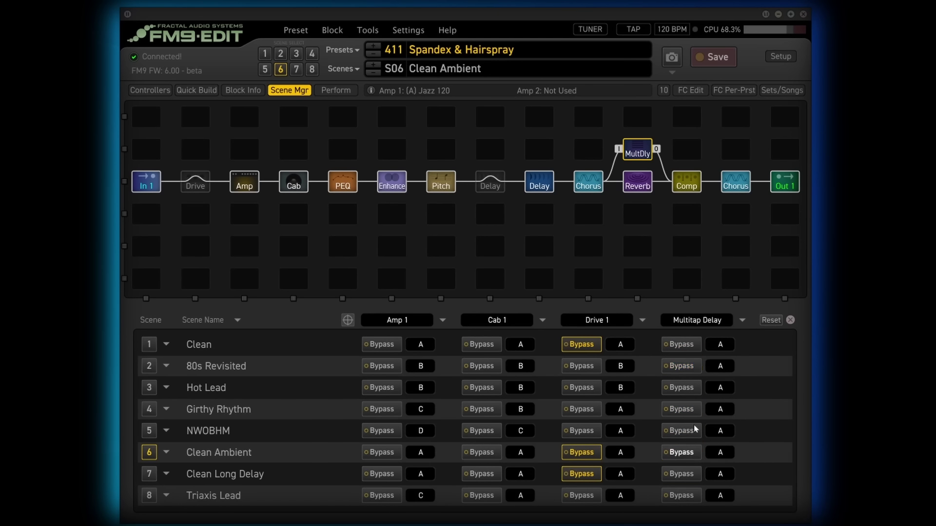
{"action": "left_click", "coordinate": [691, 345]}
{"action": "left_click", "coordinate": [682, 366]}
{"action": "left_click", "coordinate": [682, 387]}
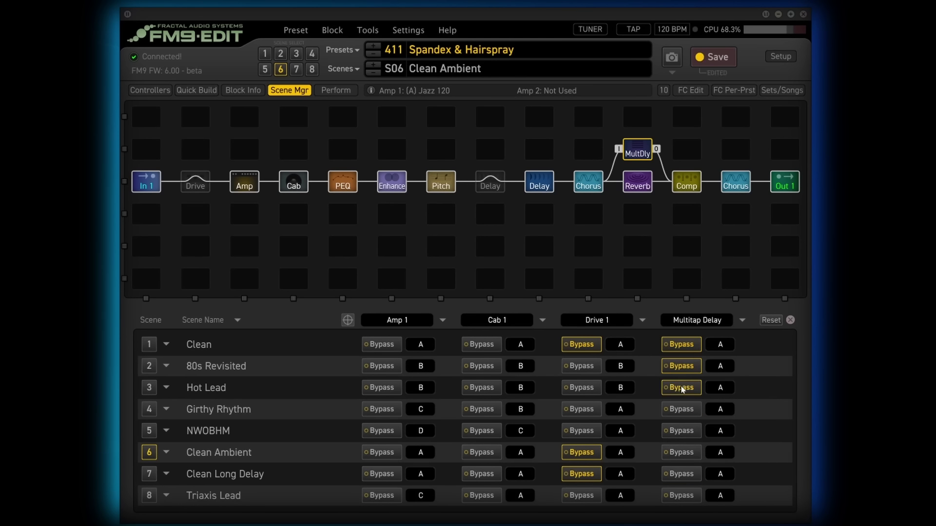
{"action": "left_click", "coordinate": [680, 411]}
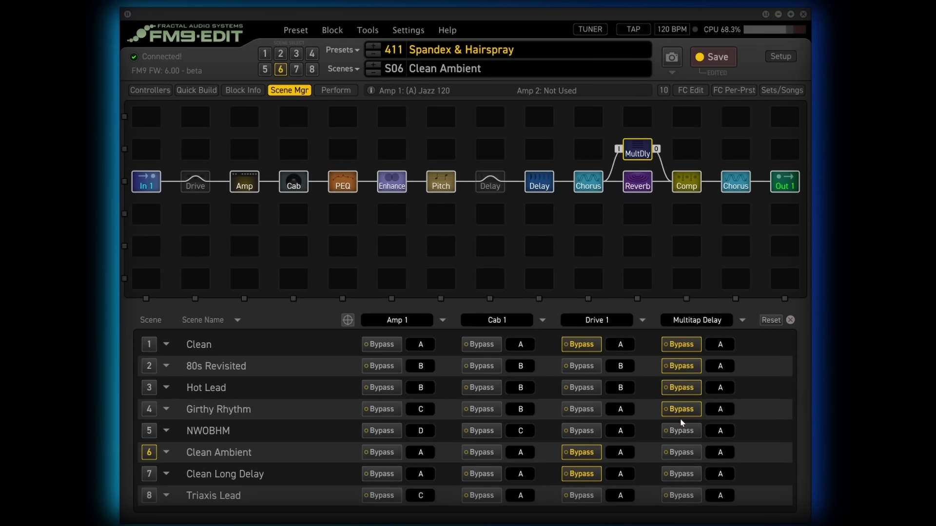
{"action": "left_click", "coordinate": [681, 474]}
{"action": "left_click", "coordinate": [682, 496]}
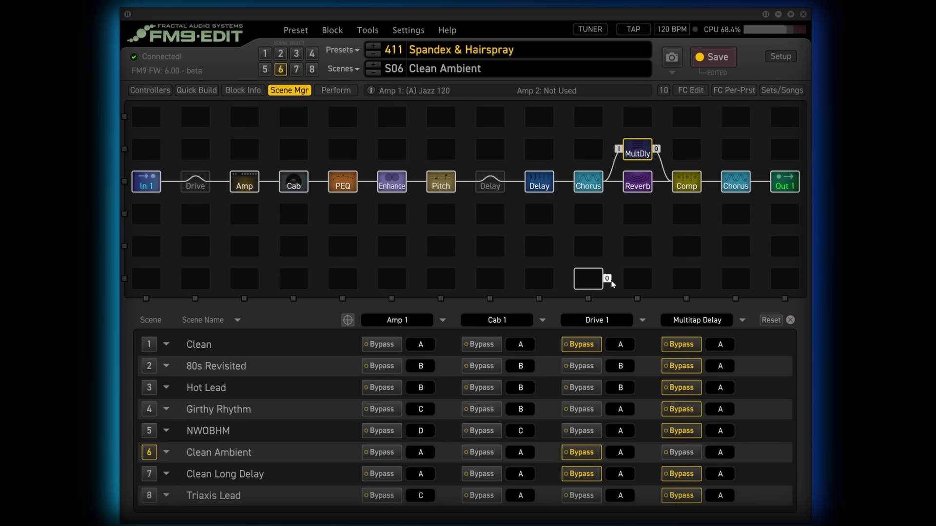
{"action": "left_click", "coordinate": [303, 91]}
{"action": "key", "text": "ctrl+s"}
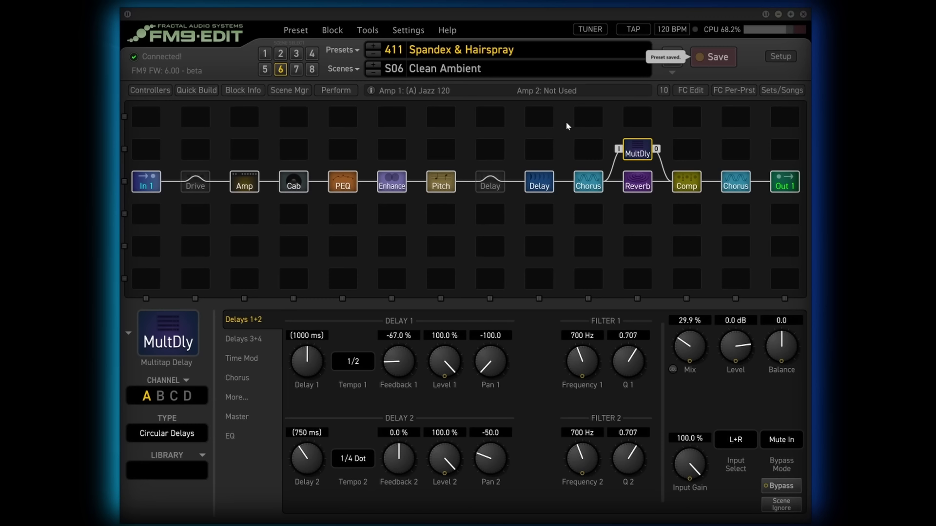
- Switch the Pitch block to channel B in Clean Ambient and save the preset
{"action": "left_click", "coordinate": [349, 69]}
{"action": "left_click", "coordinate": [481, 21]}
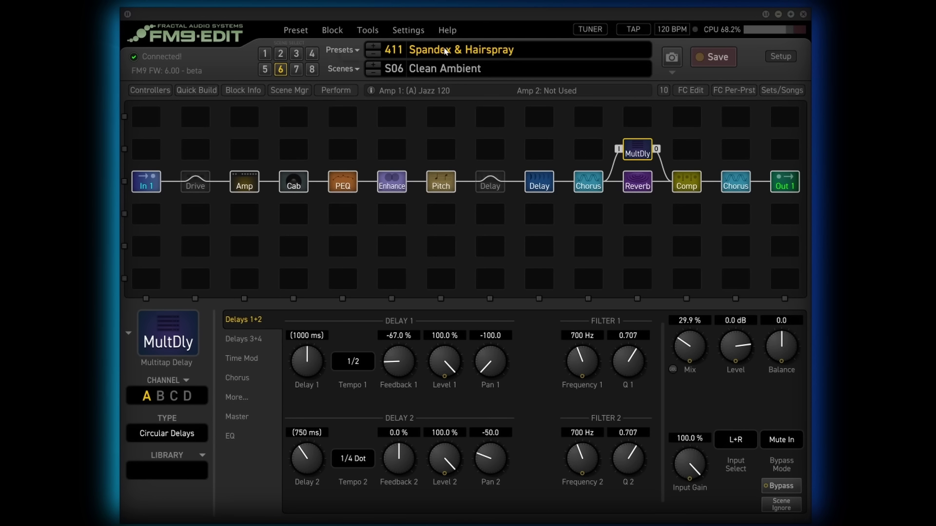
{"action": "left_click", "coordinate": [440, 184]}
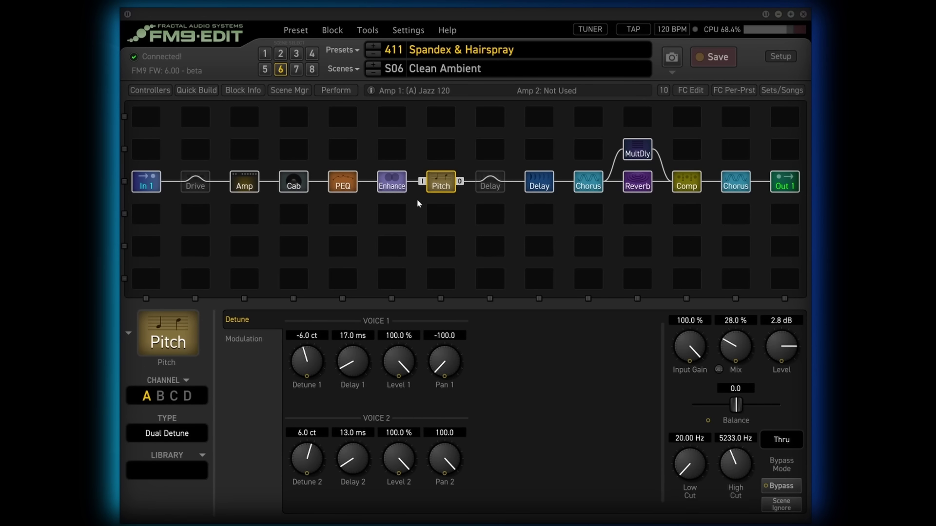
{"action": "left_click", "coordinate": [161, 395]}
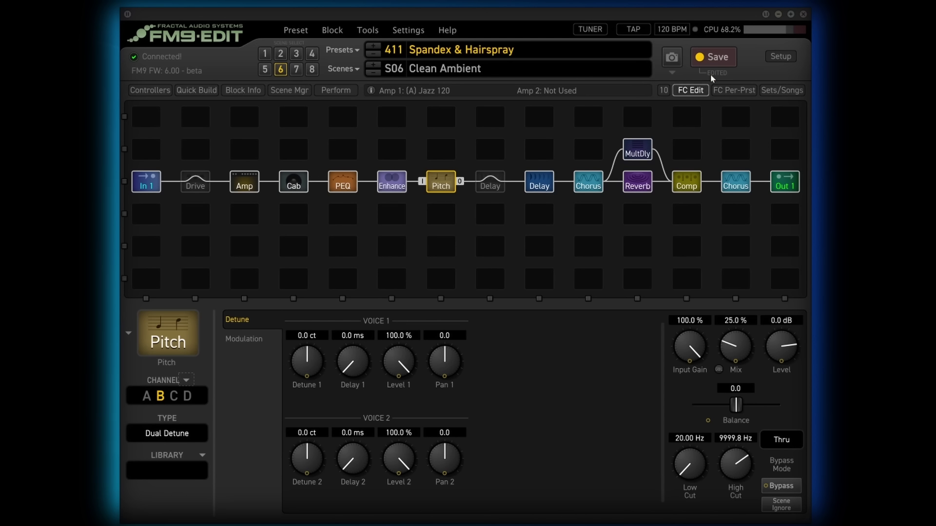
{"action": "left_click", "coordinate": [732, 55]}
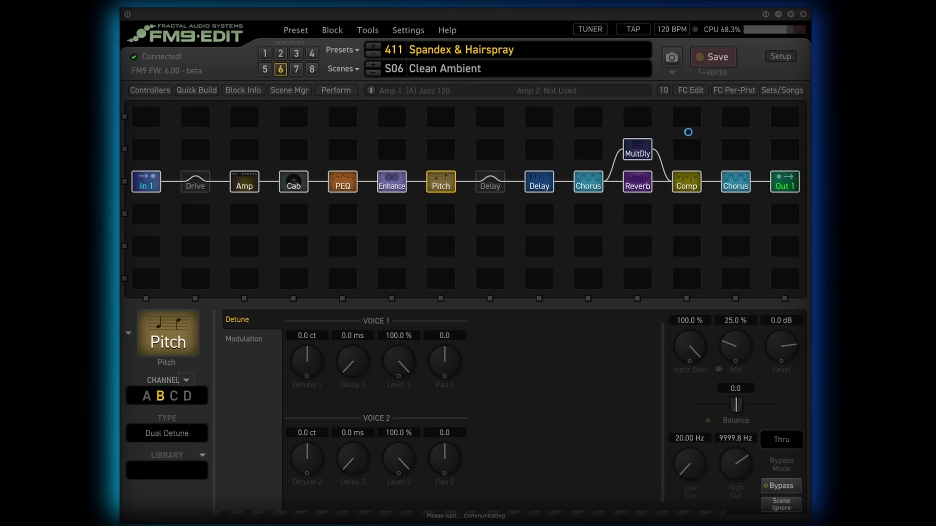